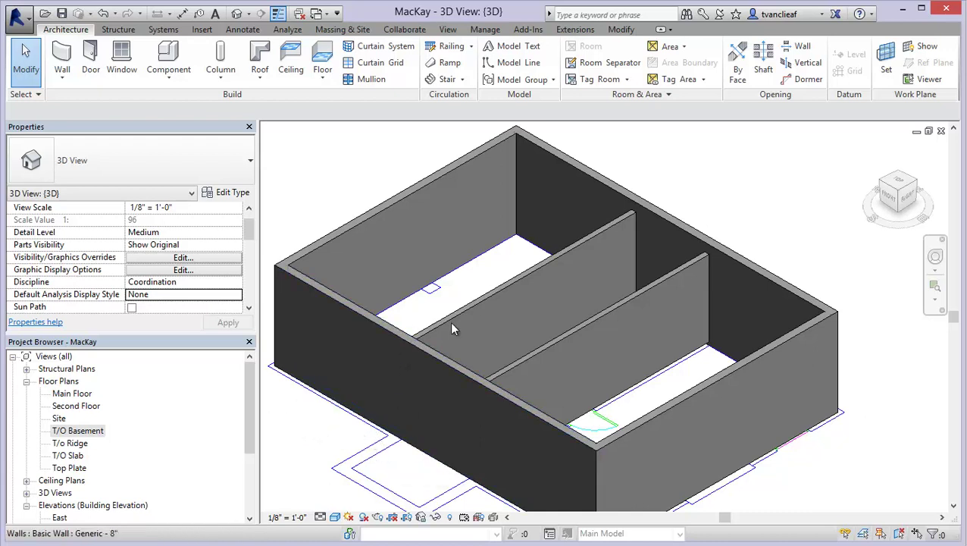
# Open the T/O Basement floor plan and check the type of the interior partition wall beside the cold storage area.
pyautogui.click(88, 432)
pyautogui.doubleClick(88, 432)
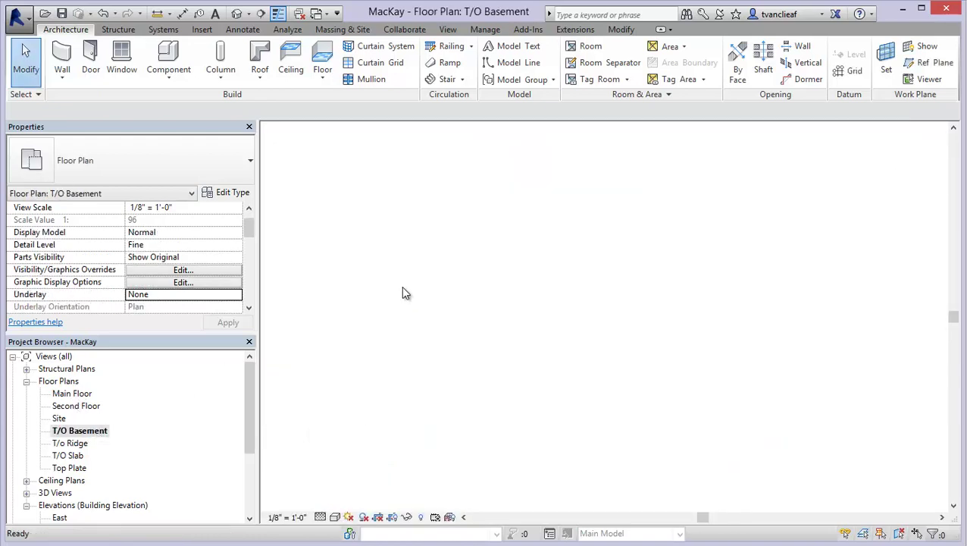
pyautogui.moveTo(425, 478); pyautogui.dragTo(406, 446, button='middle')
pyautogui.scroll(4, 473, 453)
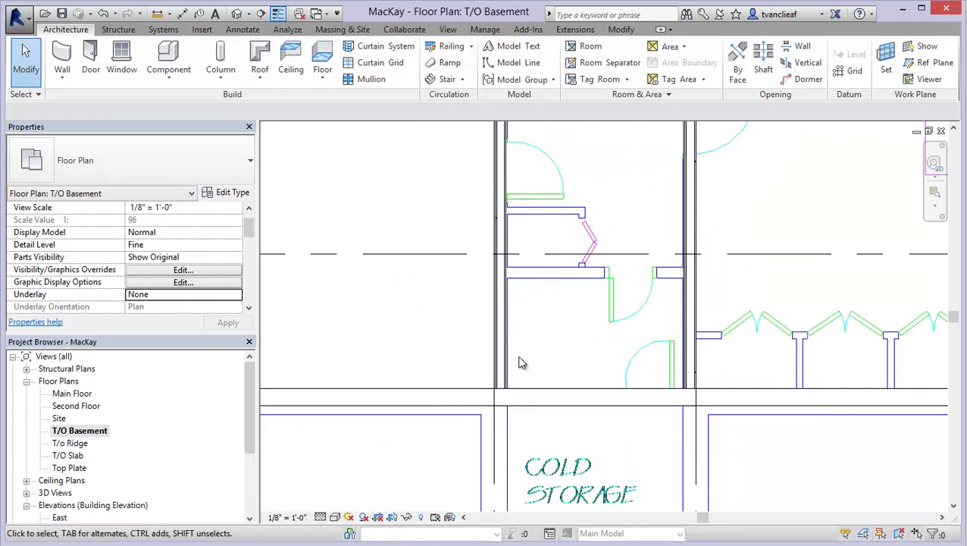
pyautogui.scroll(3, 515, 364)
pyautogui.click(473, 397)
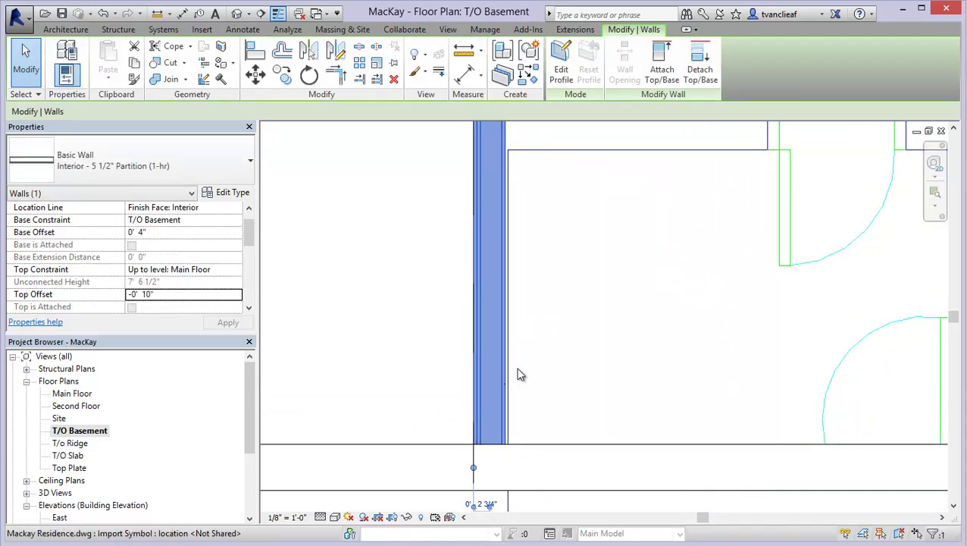
pyautogui.click(534, 385)
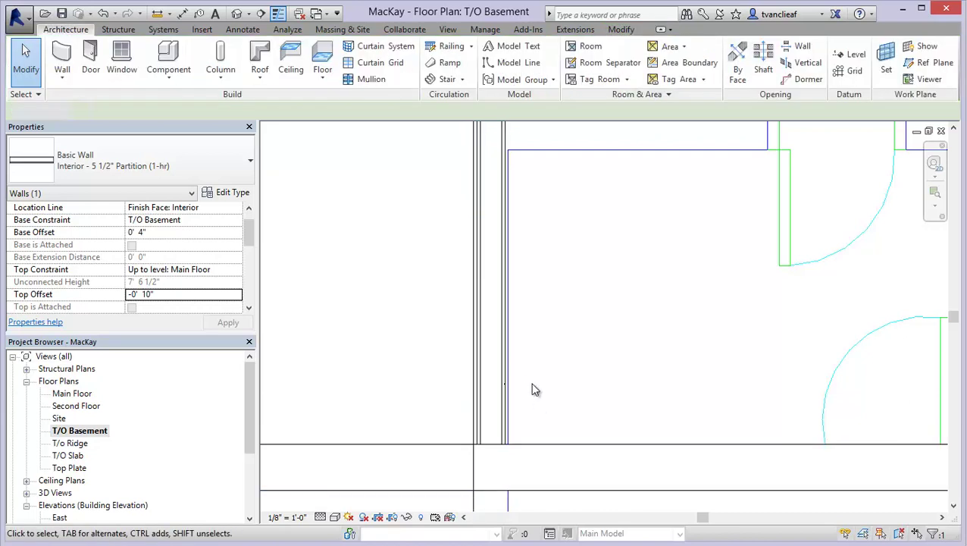
# Examine how the interior partition walls line up with the imported plan lines above the cold storage room.
pyautogui.moveTo(551, 343); pyautogui.dragTo(531, 467, button='middle')
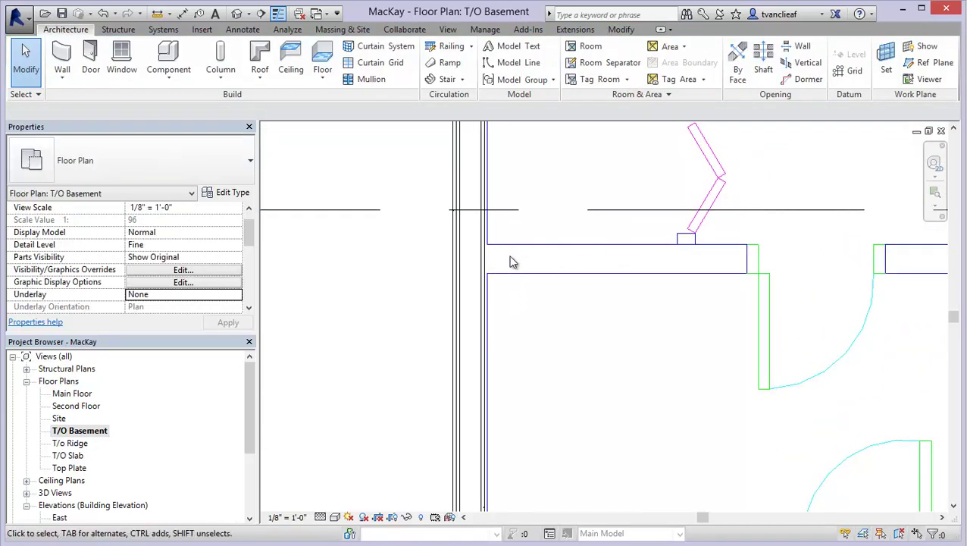
pyautogui.scroll(-3, 508, 259)
pyautogui.moveTo(551, 309); pyautogui.dragTo(596, 247, button='middle')
pyautogui.scroll(-3, 592, 246)
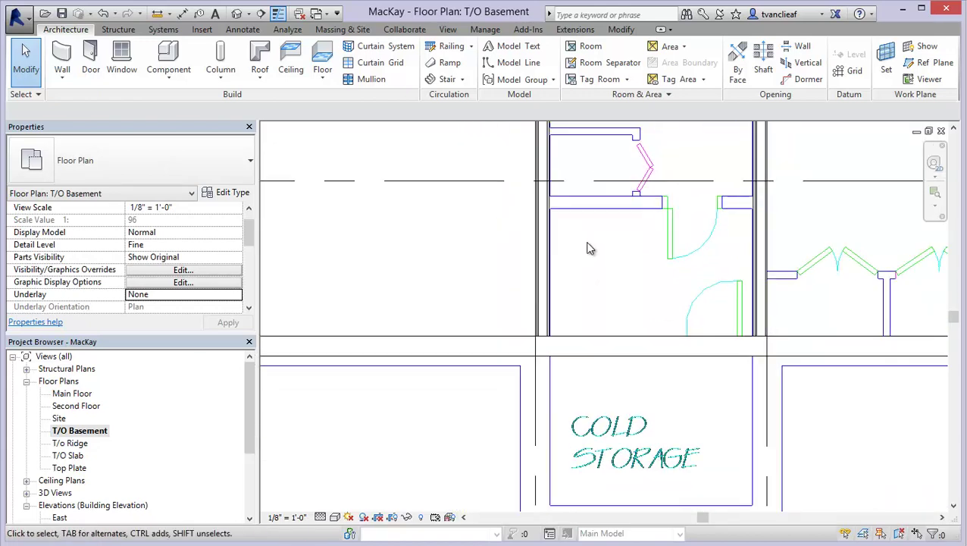
pyautogui.moveTo(471, 285); pyautogui.dragTo(534, 297, button='middle')
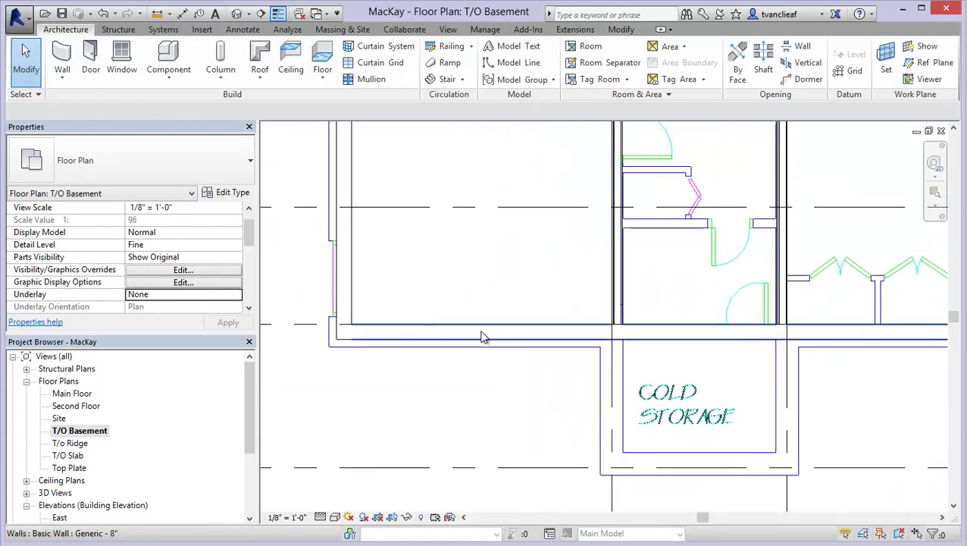
pyautogui.scroll(4, 618, 295)
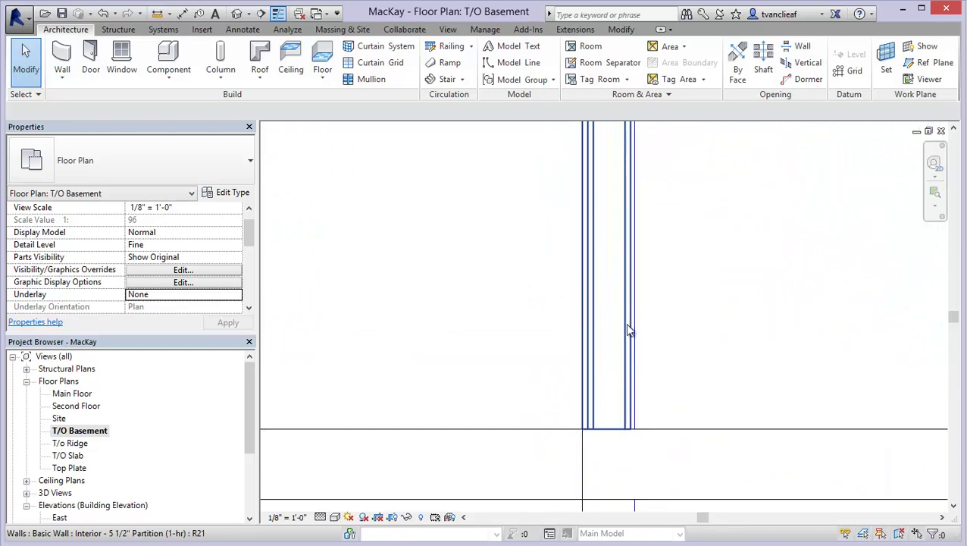
pyautogui.scroll(3, 622, 356)
pyautogui.click(616, 348)
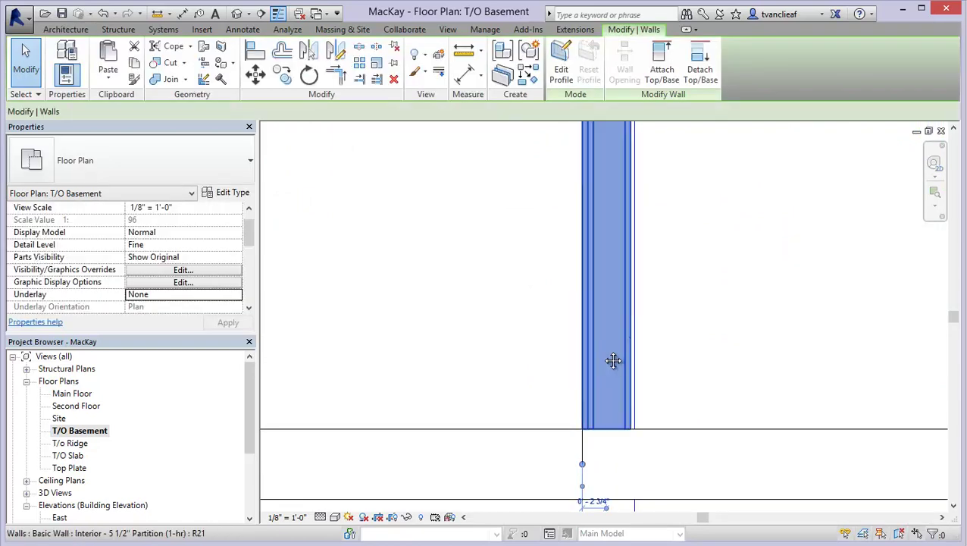
pyautogui.moveTo(616, 349); pyautogui.dragTo(483, 355, button='middle')
pyautogui.press('Escape')
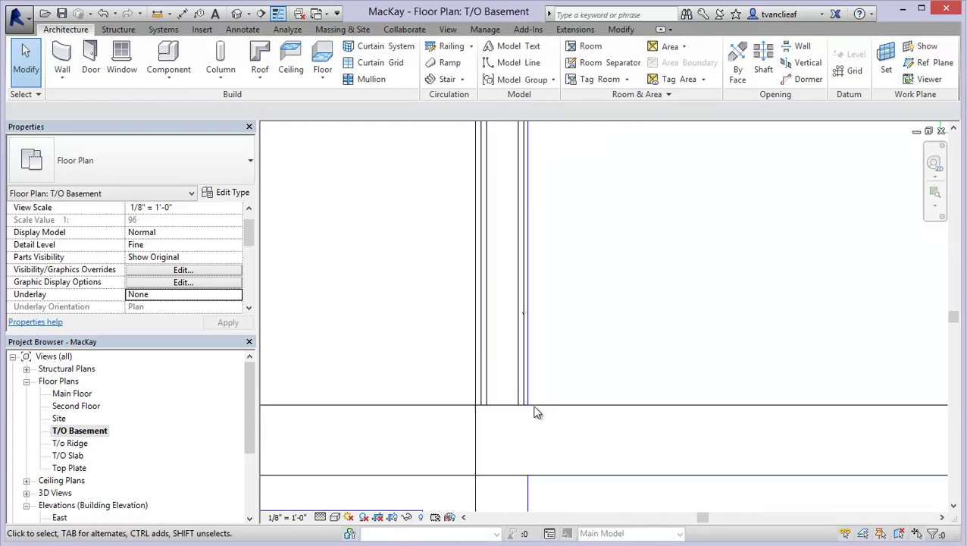
# Measure the partition thickness drawn in the imported plan, from the wall's outer face to the opposite drawing line.
pyautogui.click(621, 29)
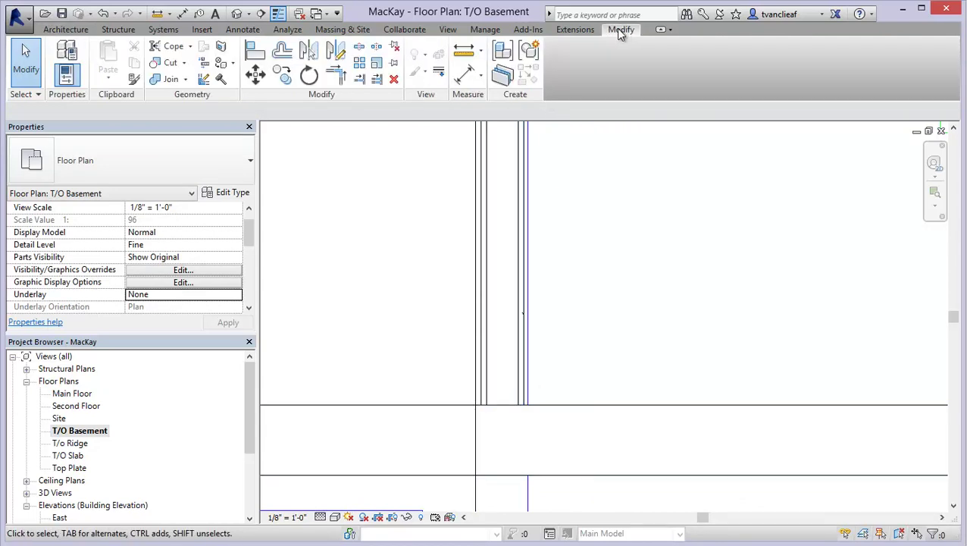
pyautogui.click(464, 58)
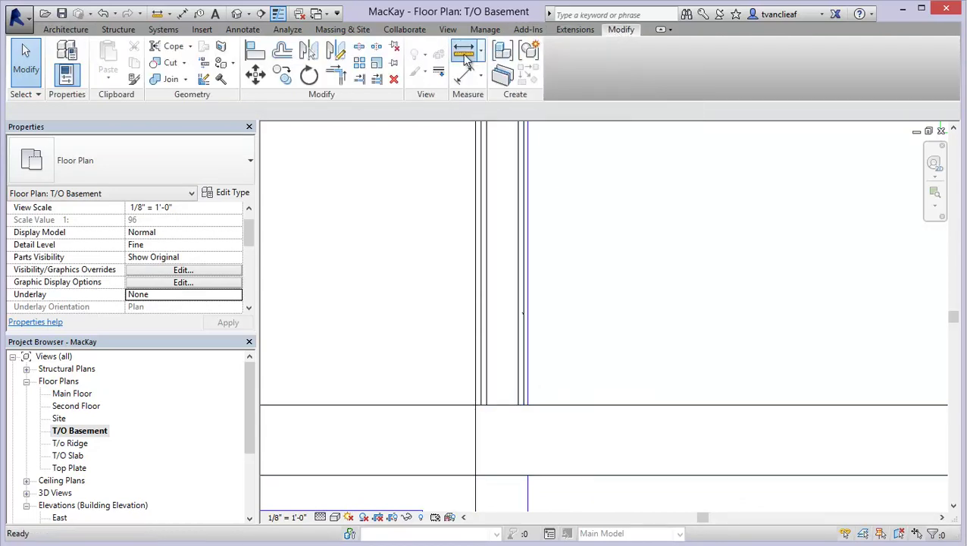
pyautogui.click(476, 405)
pyautogui.click(528, 405)
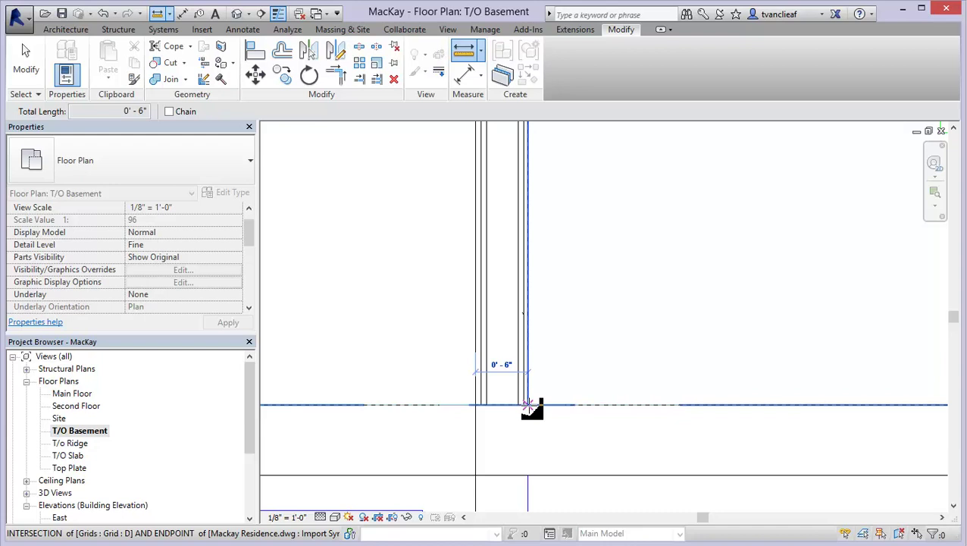
pyautogui.press('Escape')
pyautogui.press('Escape')
# Duplicate the partition's wall type under the name Int Partition 2x6.
pyautogui.click(525, 319)
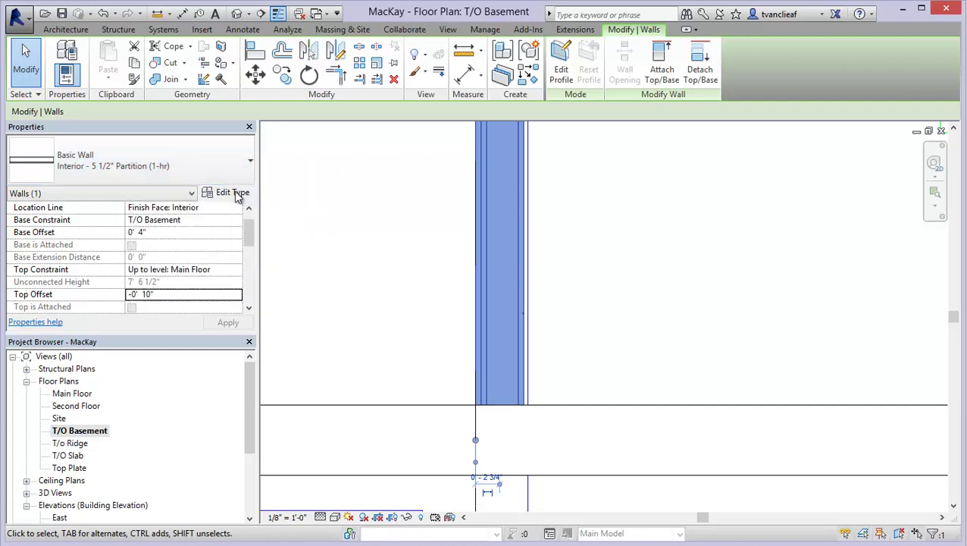
pyautogui.click(229, 194)
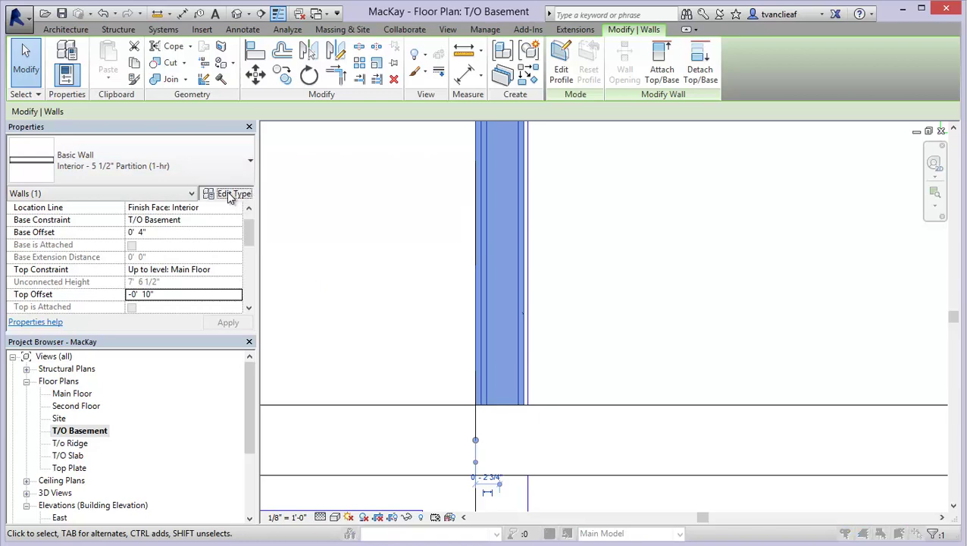
pyautogui.moveTo(227, 76); pyautogui.dragTo(483, 110)
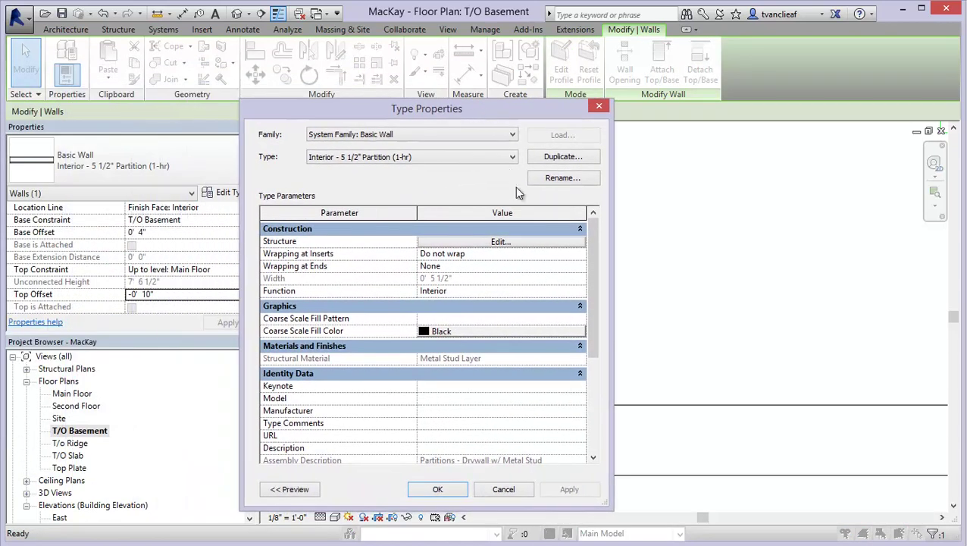
pyautogui.click(559, 161)
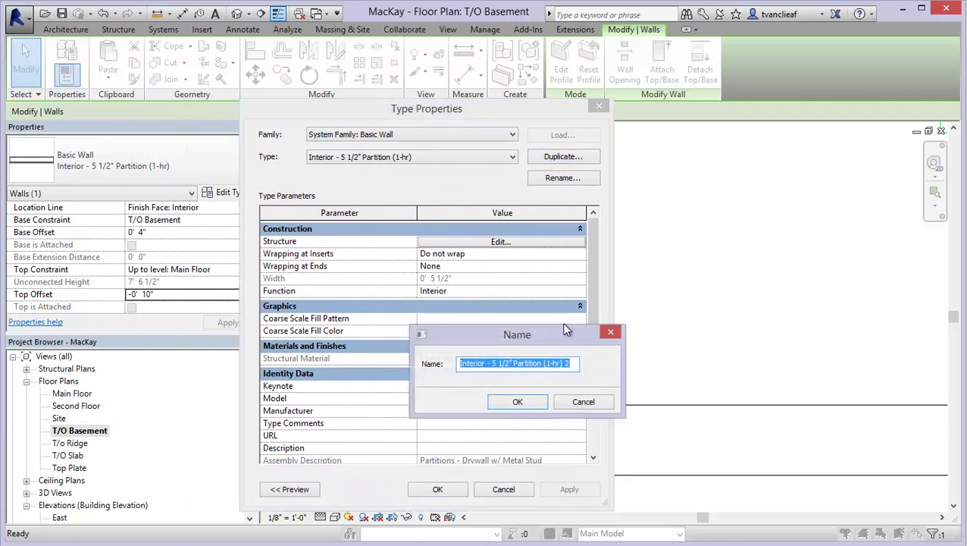
pyautogui.write('In')
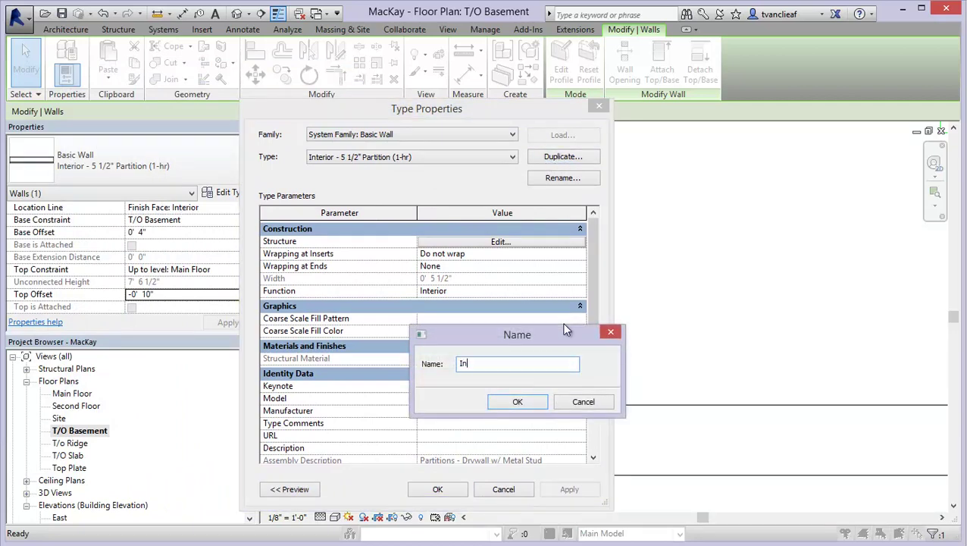
pyautogui.write('t Partition')
pyautogui.write('2x6')
pyautogui.click(512, 405)
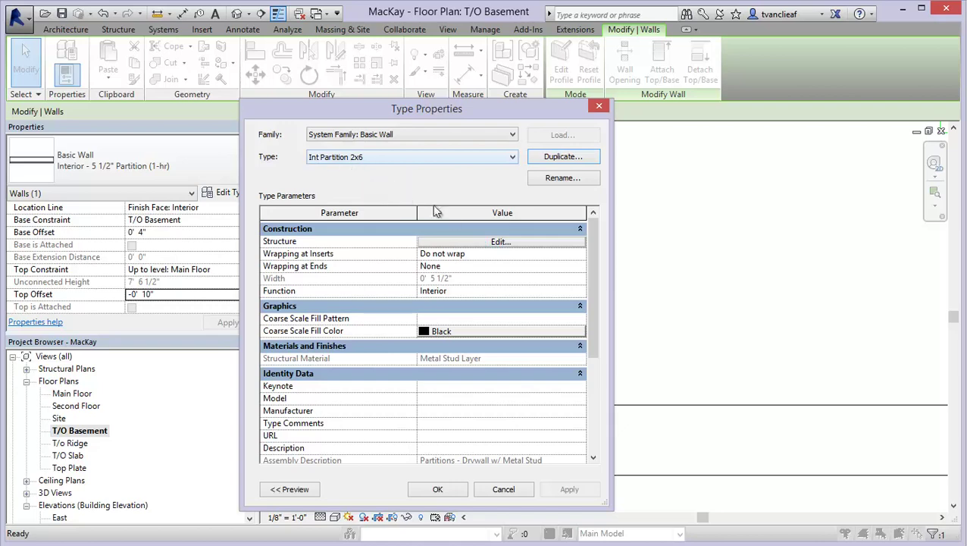
# Edit the new wall type's structure and set the exterior gypsum layer's thickness to 1/2".
pyautogui.click(500, 243)
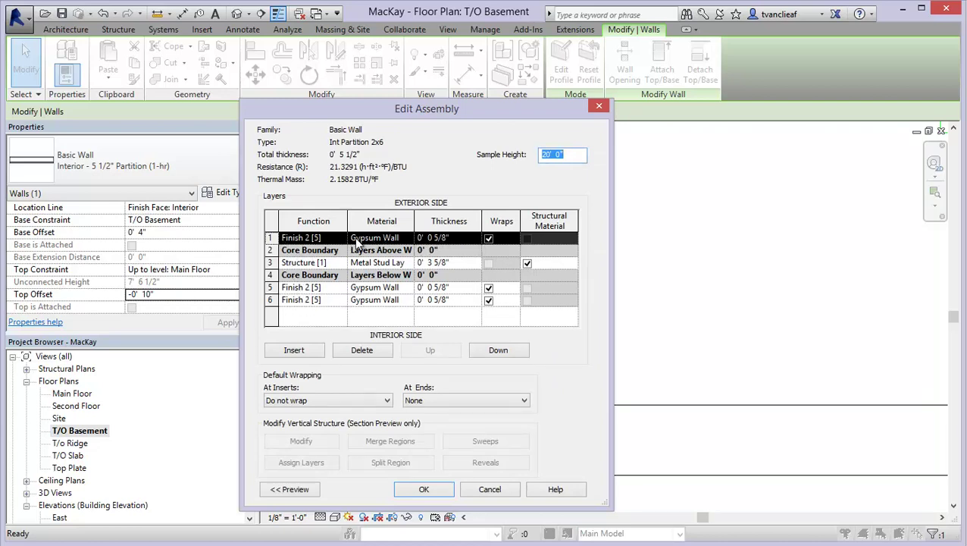
pyautogui.click(443, 238)
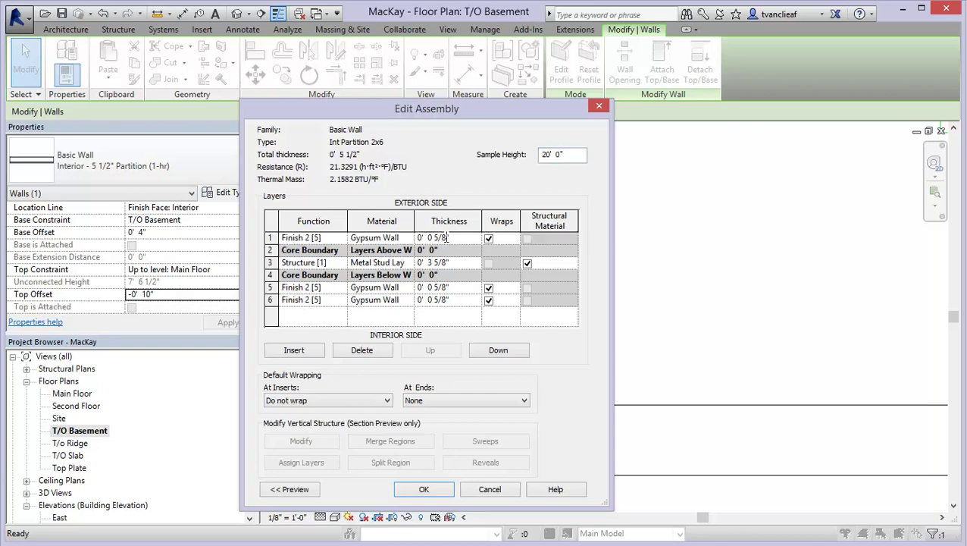
pyautogui.doubleClick(440, 238)
pyautogui.write('1/2')
# Set the structure layer's material to Softwood, Lumber and its thickness to 5 1/2".
pyautogui.click(311, 263)
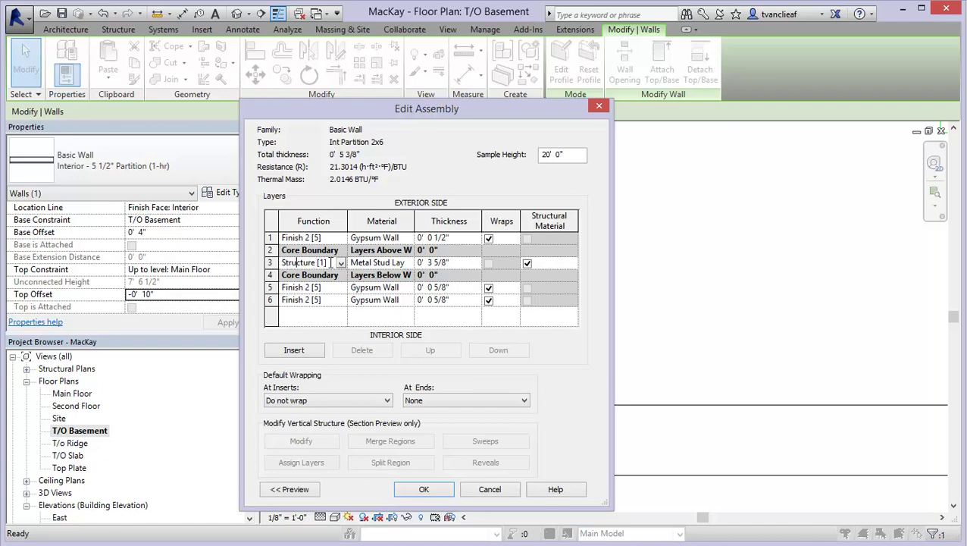
pyautogui.click(410, 264)
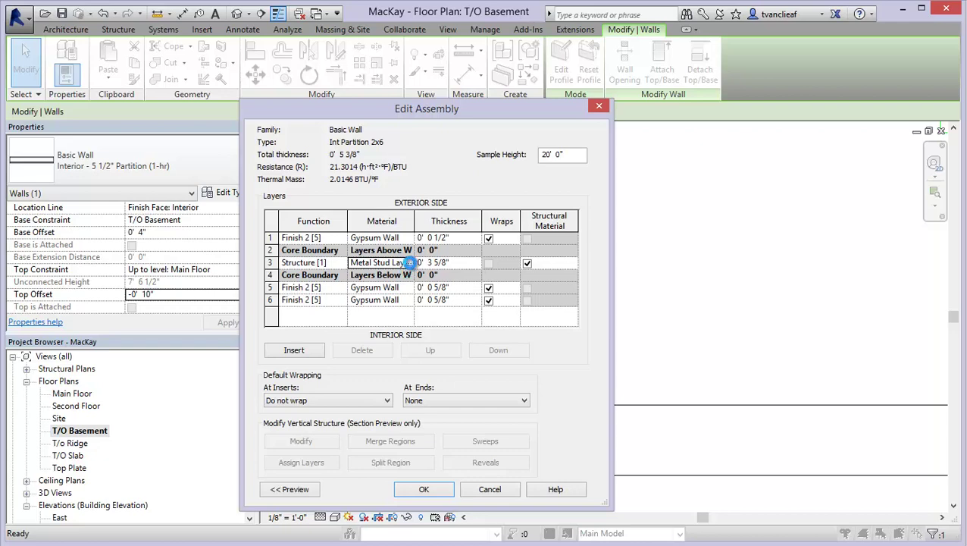
pyautogui.click(410, 262)
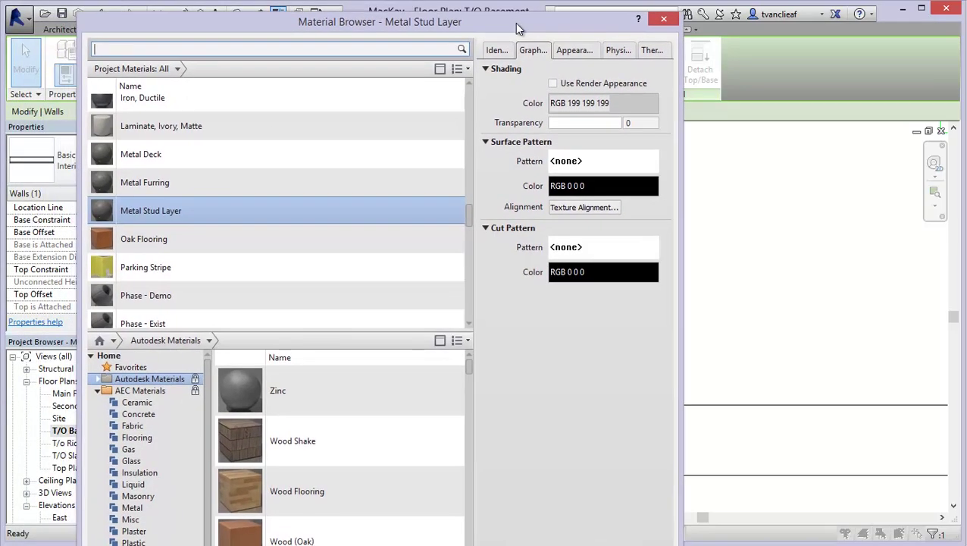
pyautogui.click(163, 49)
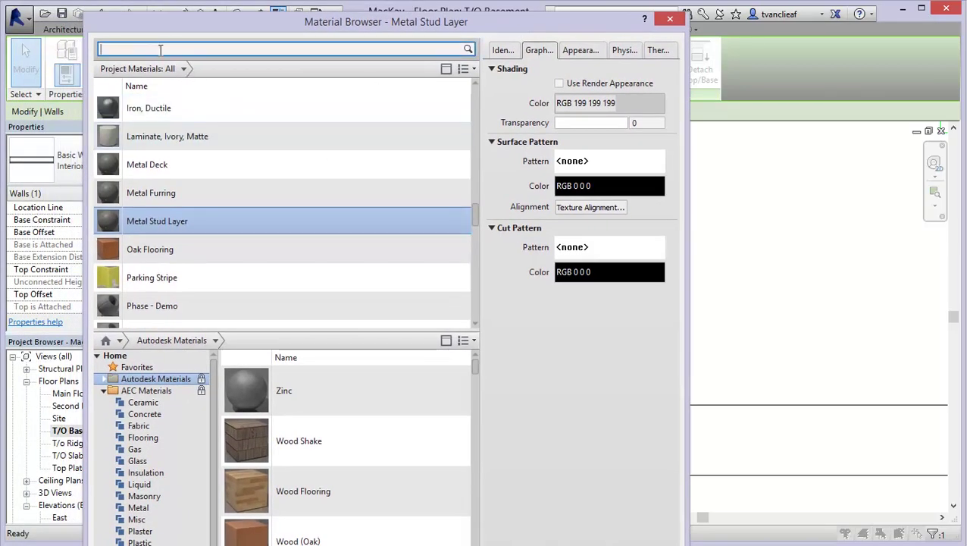
pyautogui.write('lum')
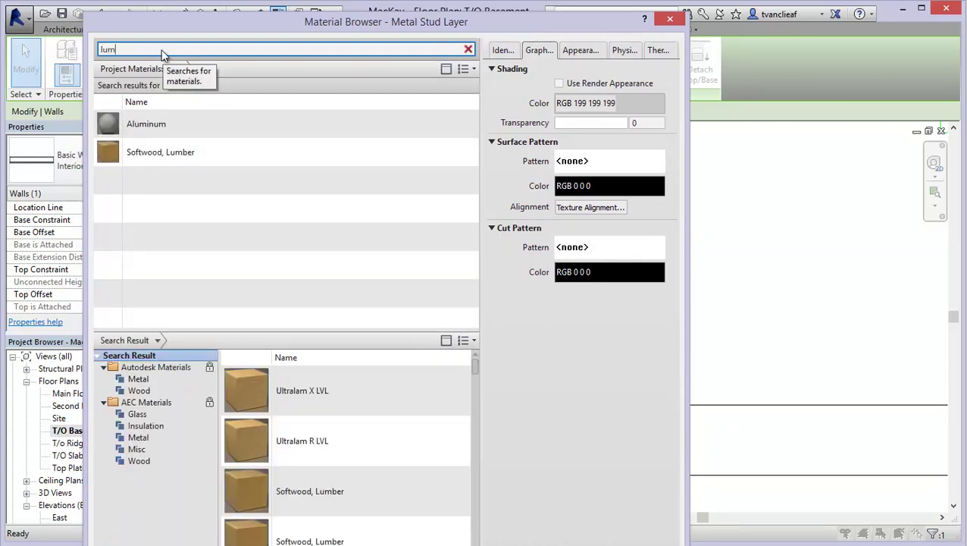
pyautogui.click(146, 152)
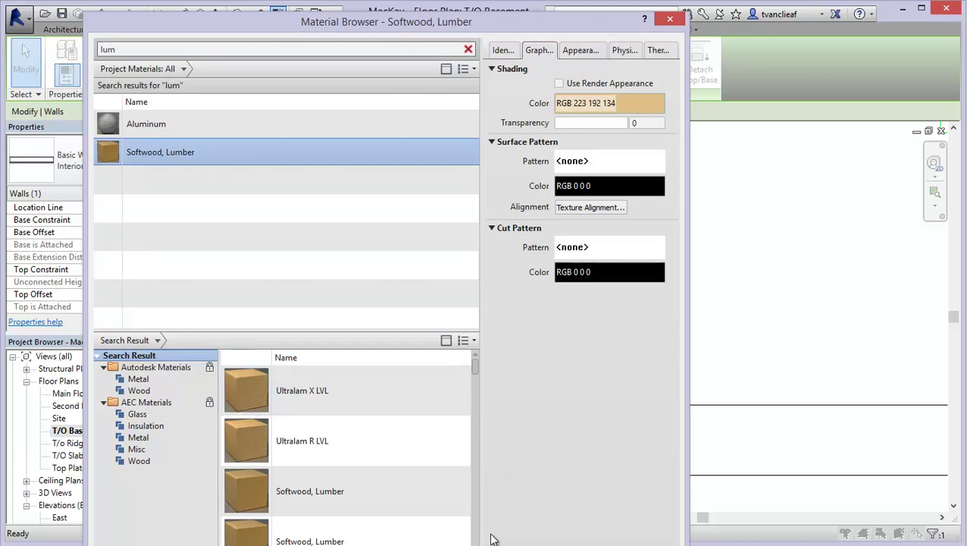
pyautogui.moveTo(518, 545); pyautogui.dragTo(510, 458)
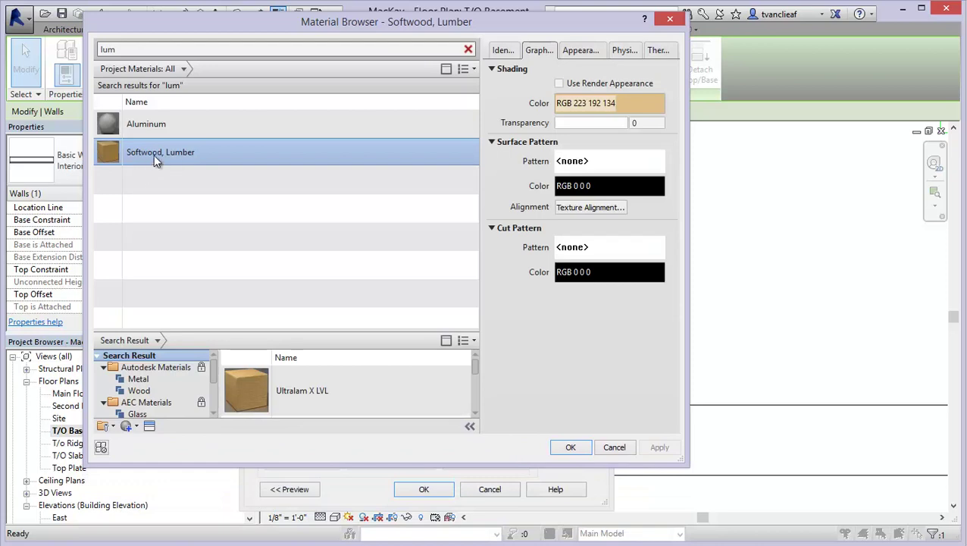
pyautogui.click(570, 447)
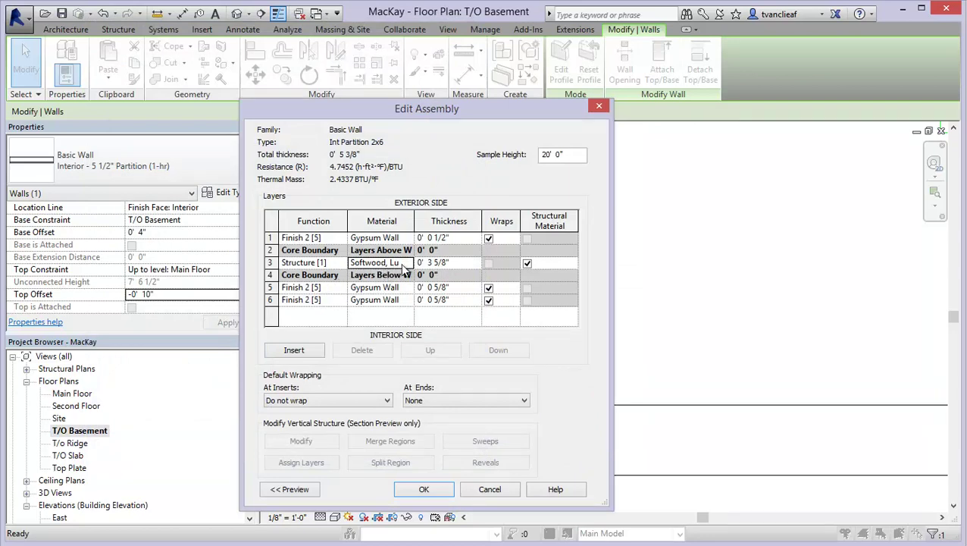
pyautogui.click(435, 262)
# Delete the extra gypsum layer on the interior side and set the remaining interior gypsum layer to 1/2".
pyautogui.click(272, 300)
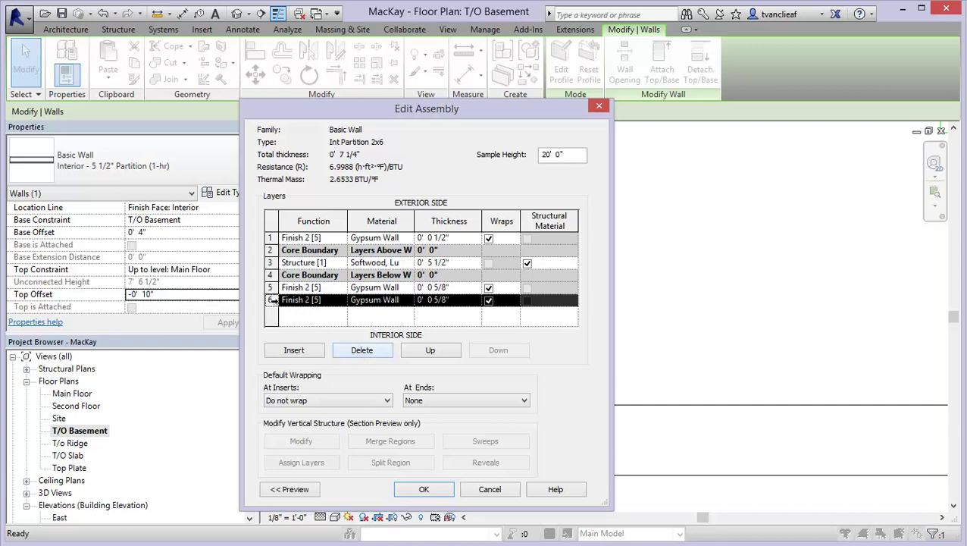
pyautogui.click(360, 351)
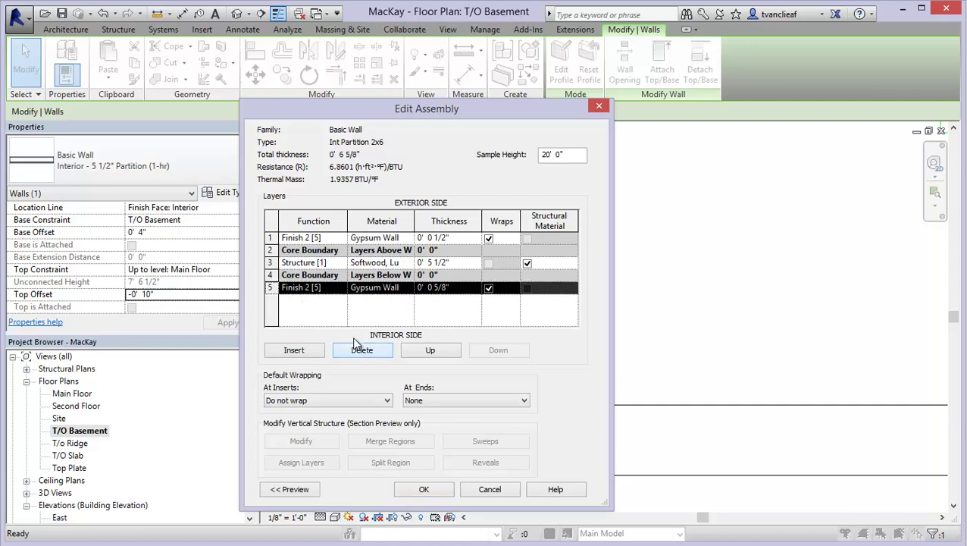
pyautogui.click(445, 293)
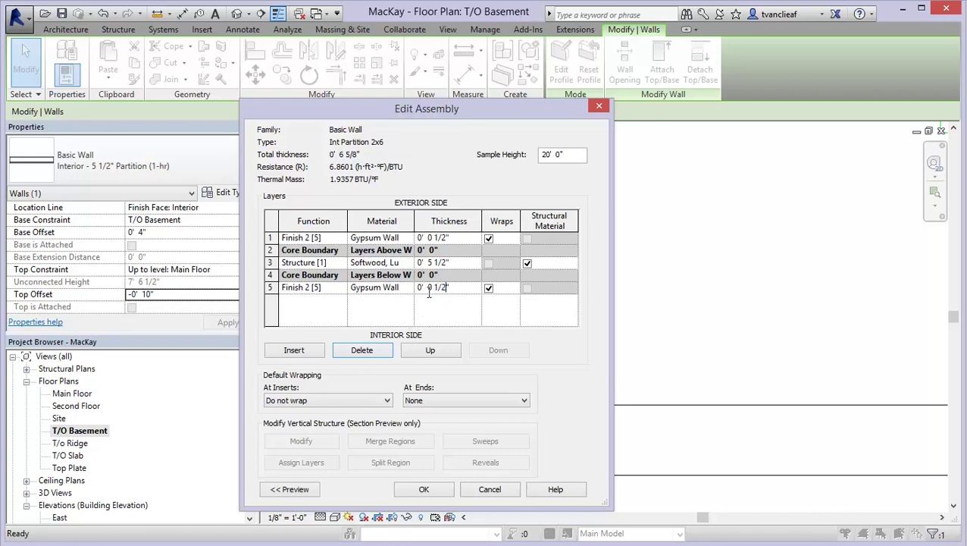
# Preview the Int Partition 2x6 assembly in plan and apply the new type to the selected partition wall.
pyautogui.click(424, 491)
pyautogui.moveTo(455, 110); pyautogui.dragTo(560, 85)
pyautogui.click(400, 463)
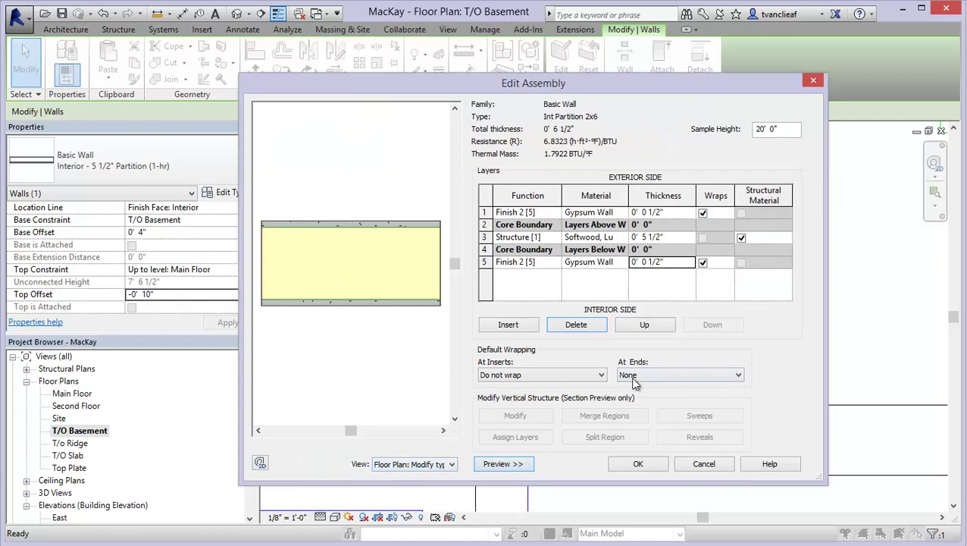
pyautogui.click(638, 464)
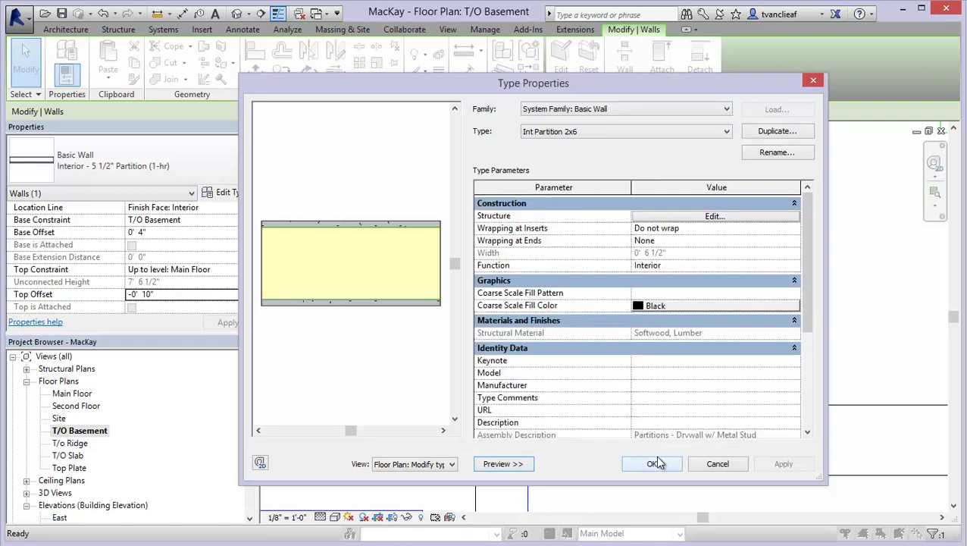
pyautogui.click(656, 464)
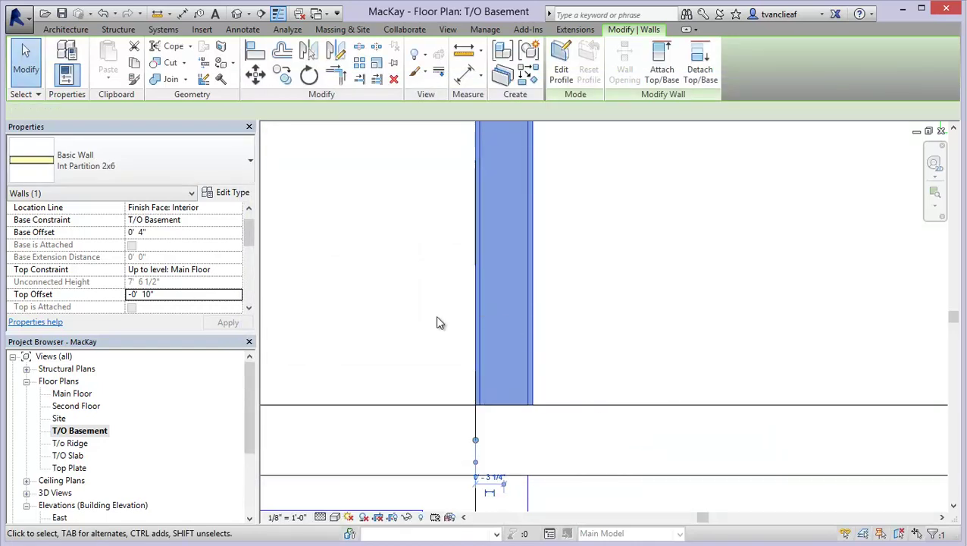
# Change the second vertical partition, beside the two door swings, from the 5 1/2" interior type to Int Partition 2x6.
pyautogui.click(435, 315)
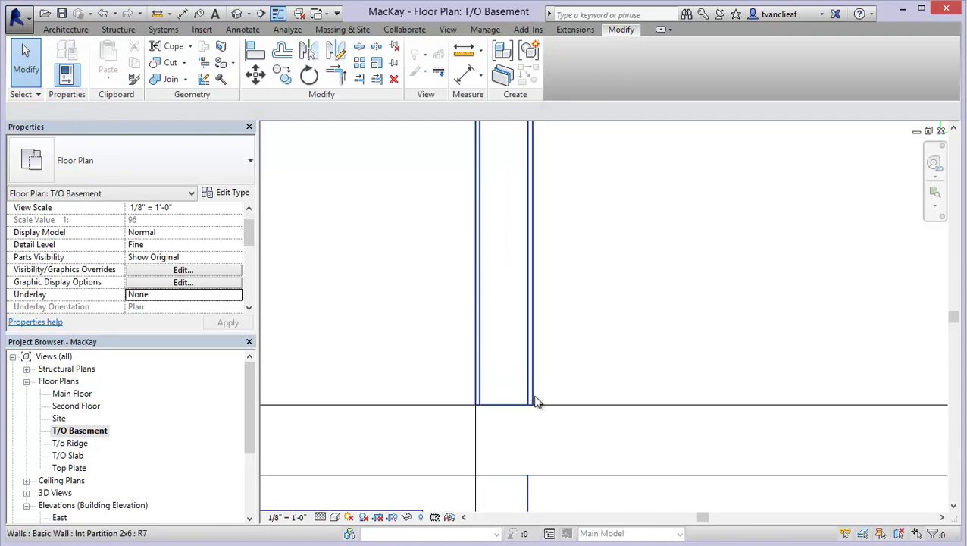
pyautogui.scroll(-3, 496, 359)
pyautogui.moveTo(559, 326); pyautogui.dragTo(503, 374, button='middle')
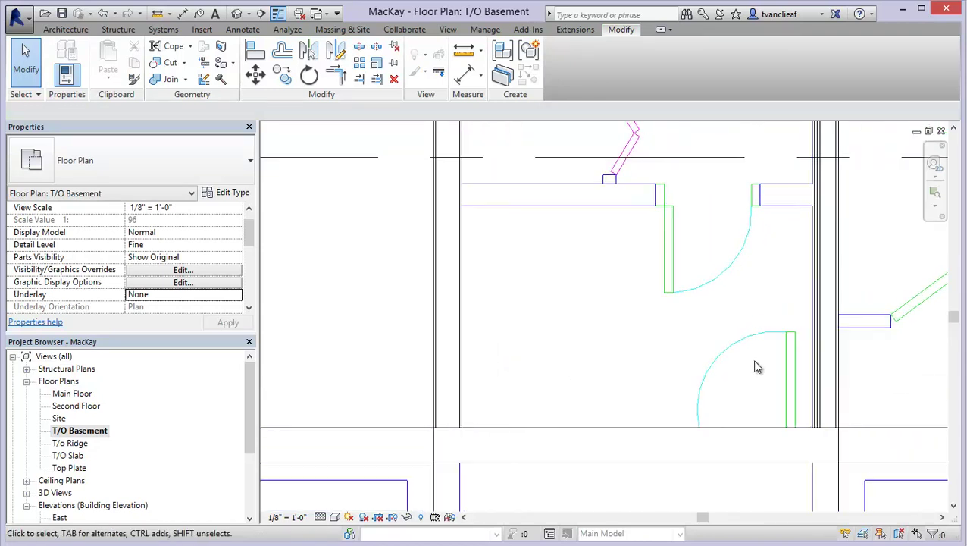
pyautogui.click(824, 356)
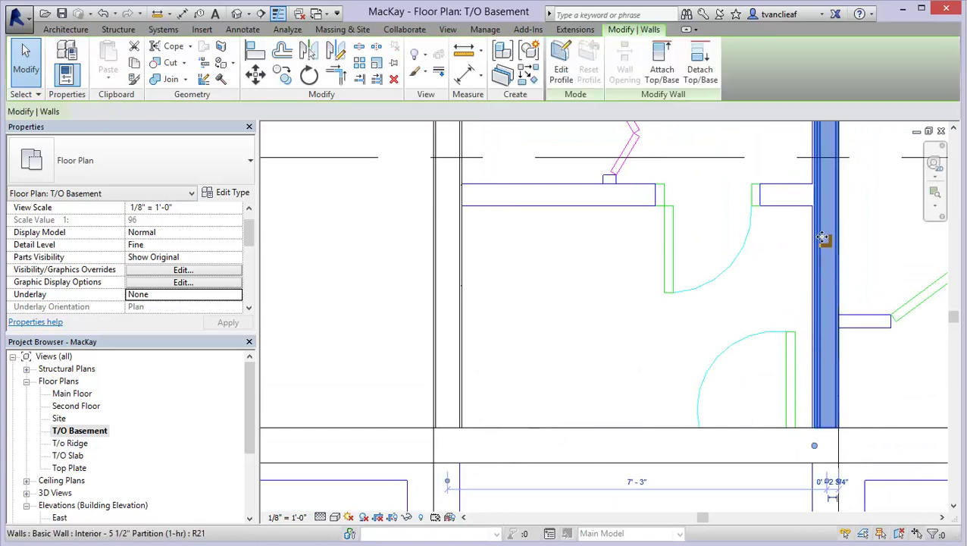
pyautogui.click(237, 165)
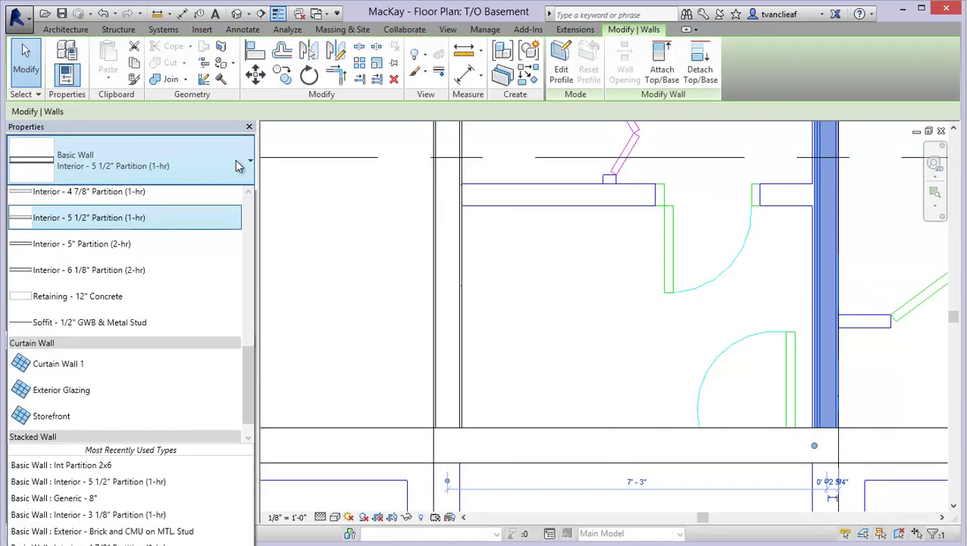
pyautogui.scroll(2, 180, 240)
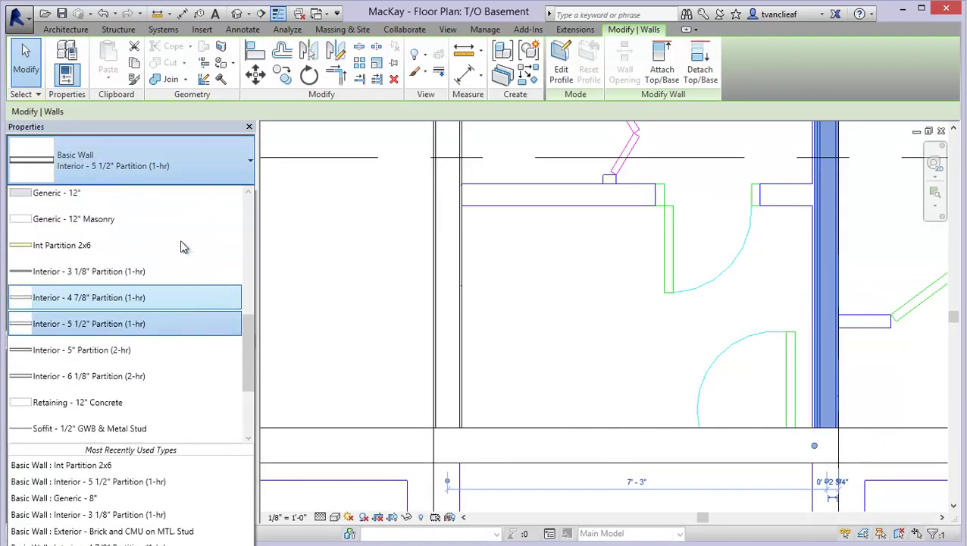
pyautogui.click(58, 253)
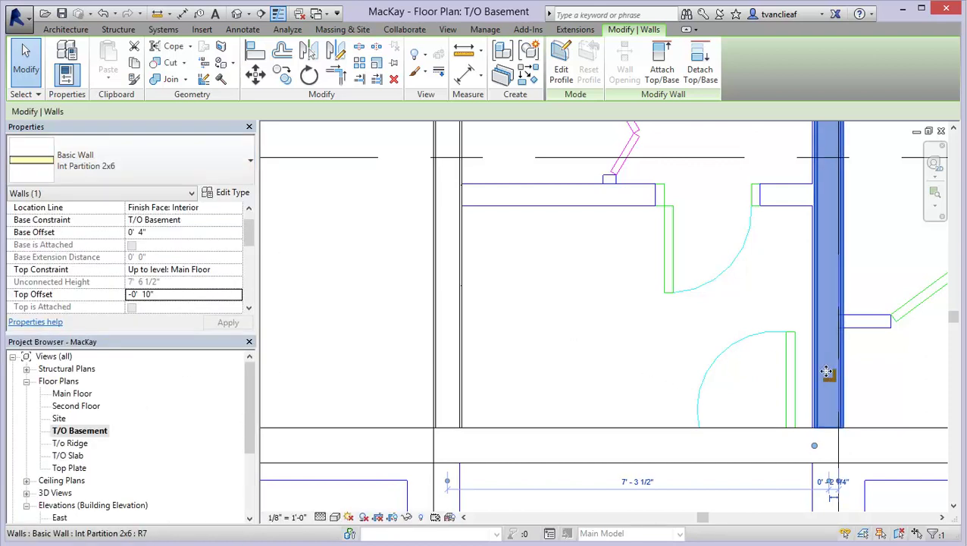
# Set the selected partition wall's location line to Finish Face: Exterior.
pyautogui.moveTo(801, 381); pyautogui.dragTo(739, 381, button='middle')
pyautogui.scroll(2, 749, 427)
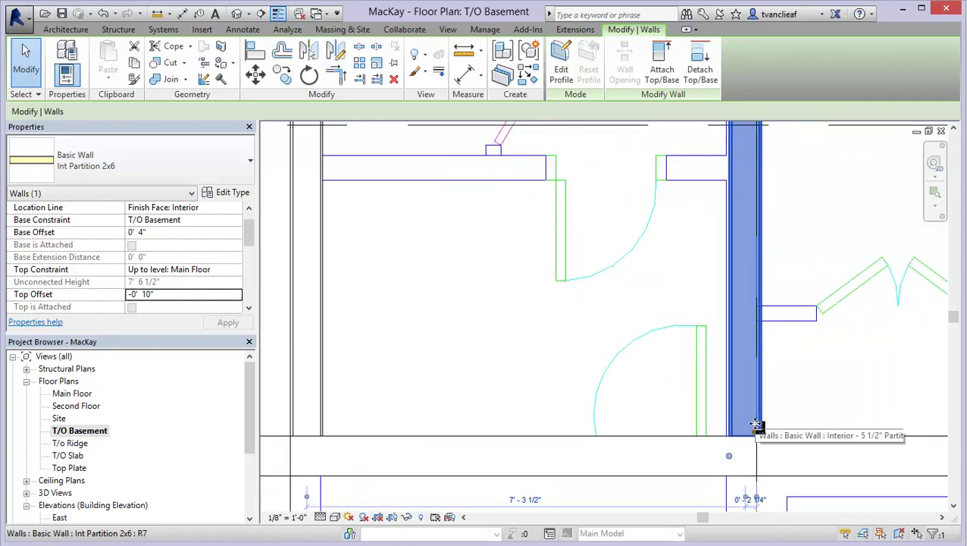
pyautogui.scroll(3, 749, 428)
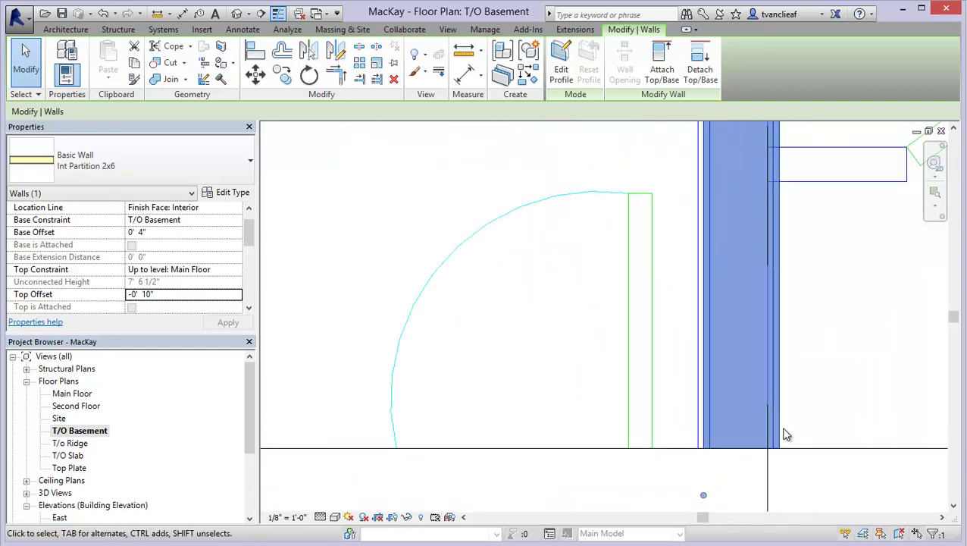
pyautogui.moveTo(676, 435); pyautogui.dragTo(657, 383, button='middle')
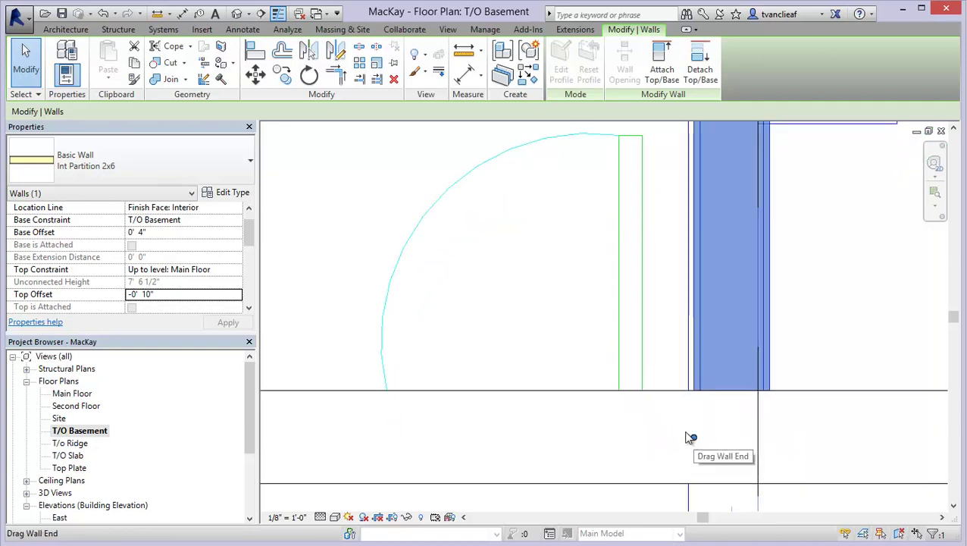
pyautogui.click(230, 210)
pyautogui.click(237, 210)
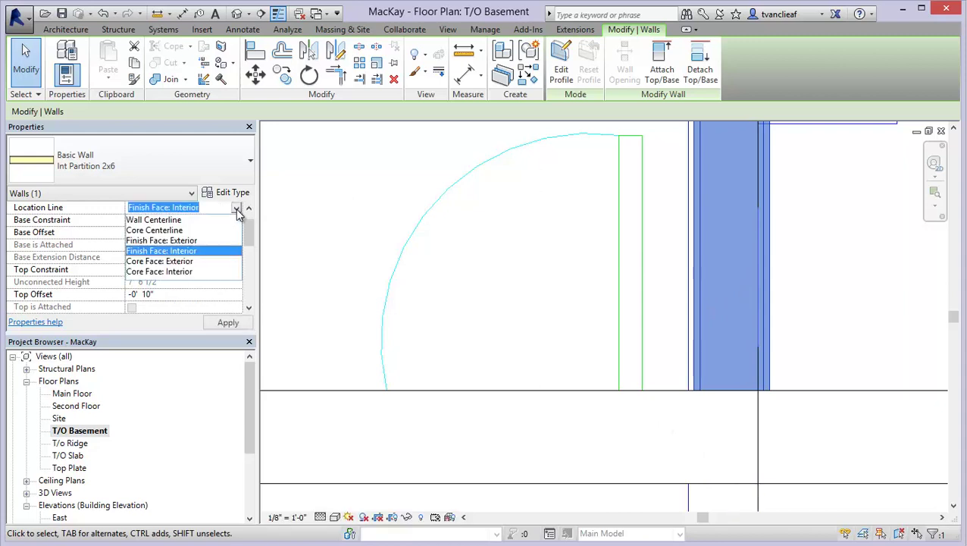
pyautogui.click(182, 239)
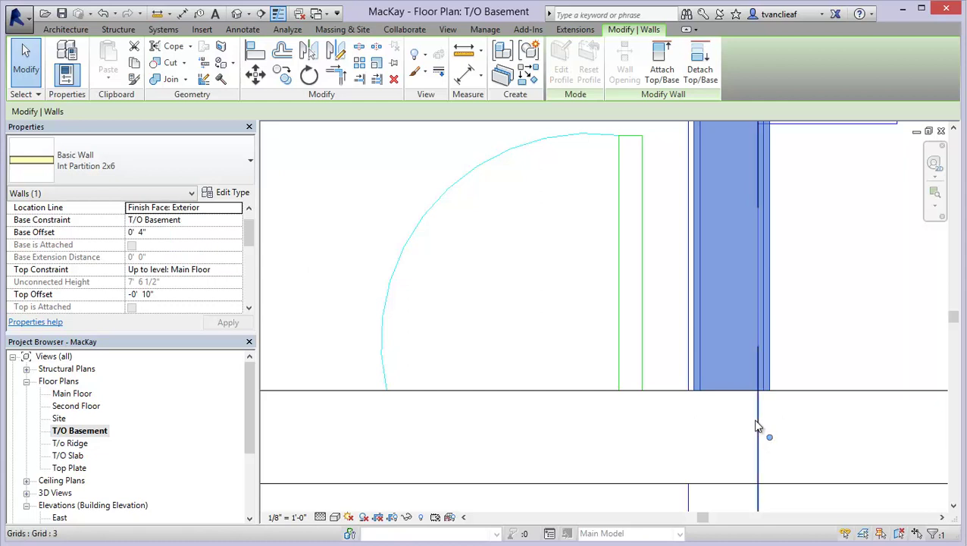
# Align the partition wall's exterior finish face with grid line 3.
pyautogui.click(254, 50)
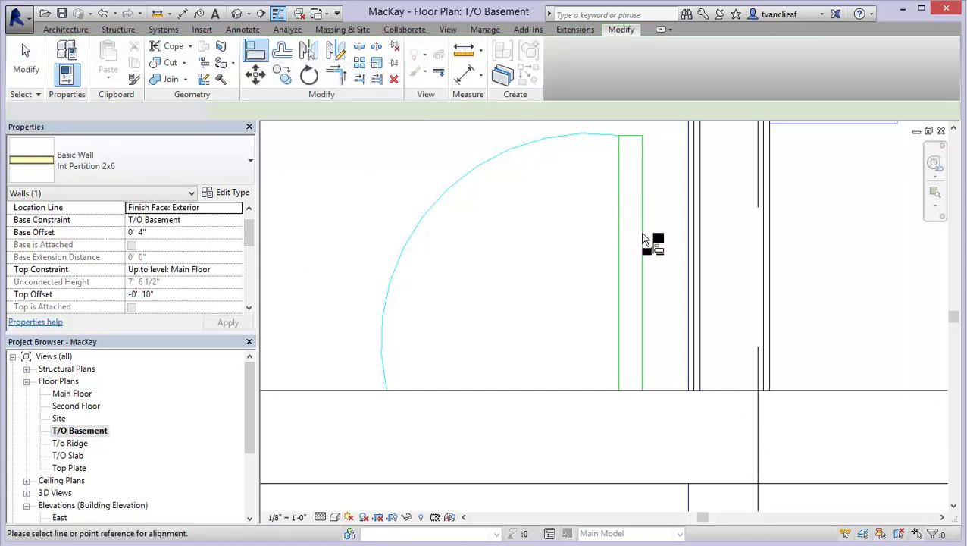
pyautogui.click(758, 409)
pyautogui.click(770, 300)
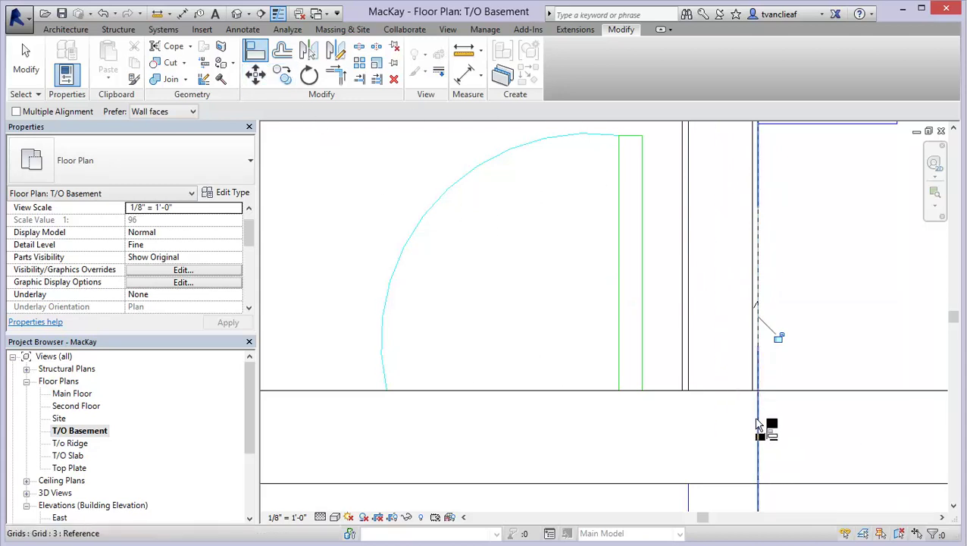
# Change the lower horizontal Generic - 8" perimeter wall to the Exterior - CMU on Mtl. Stud type.
pyautogui.scroll(-5, 552, 326)
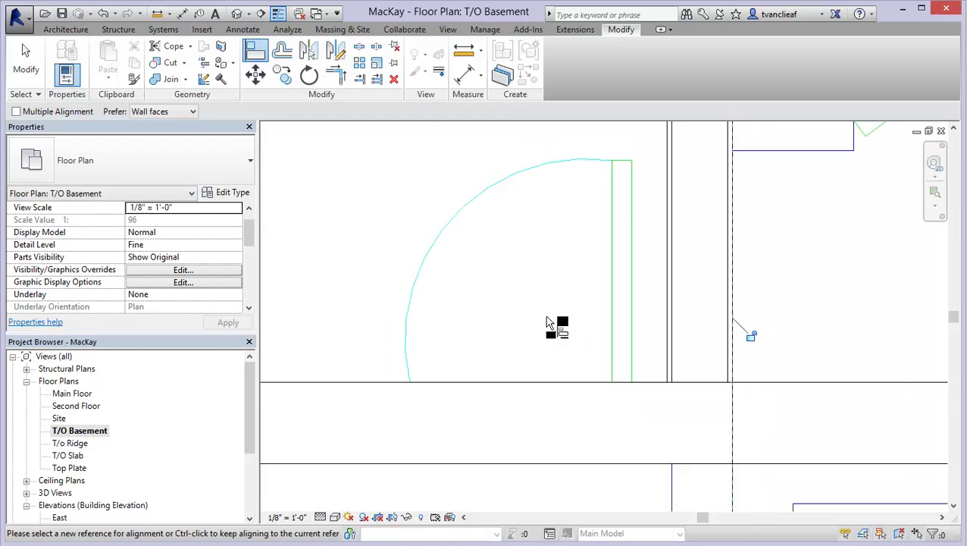
pyautogui.moveTo(507, 354); pyautogui.dragTo(611, 361, button='middle')
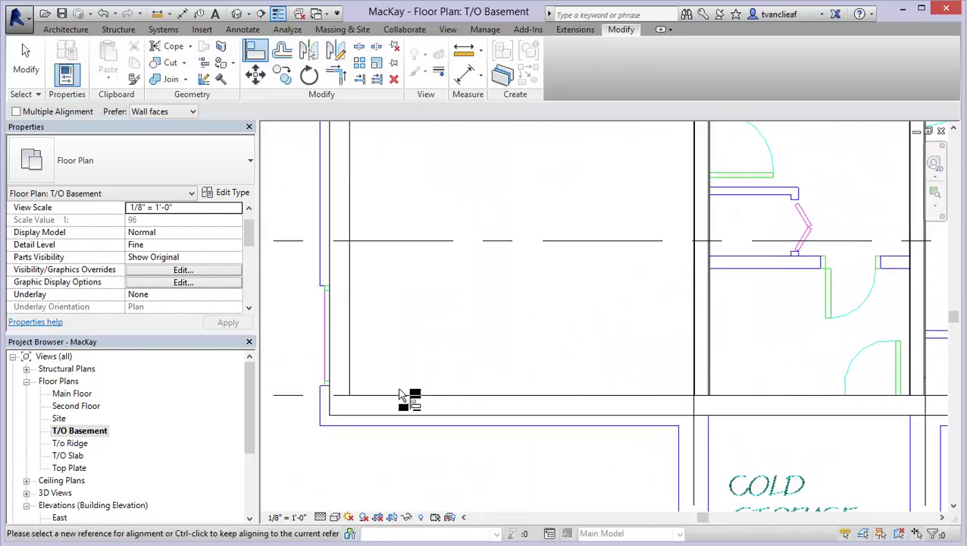
pyautogui.scroll(4, 336, 408)
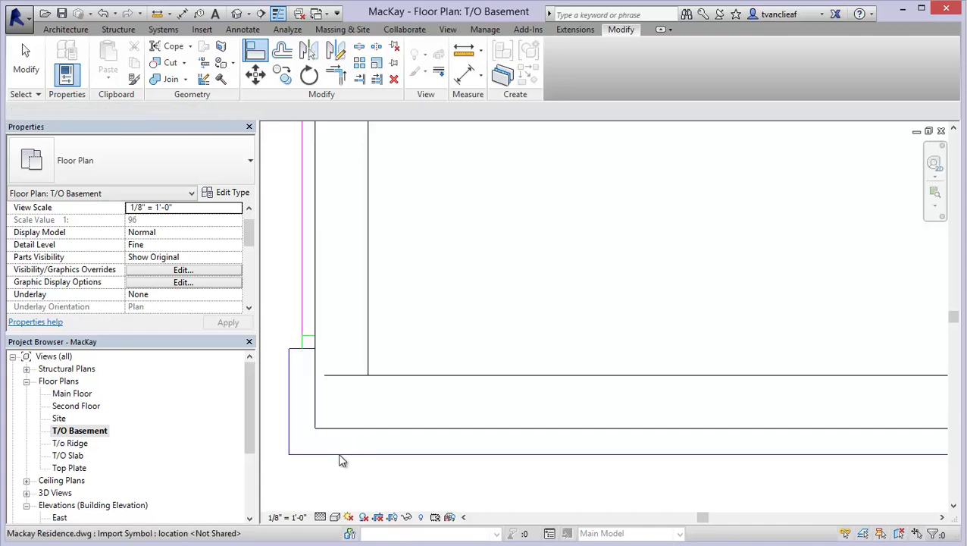
pyautogui.press('Escape')
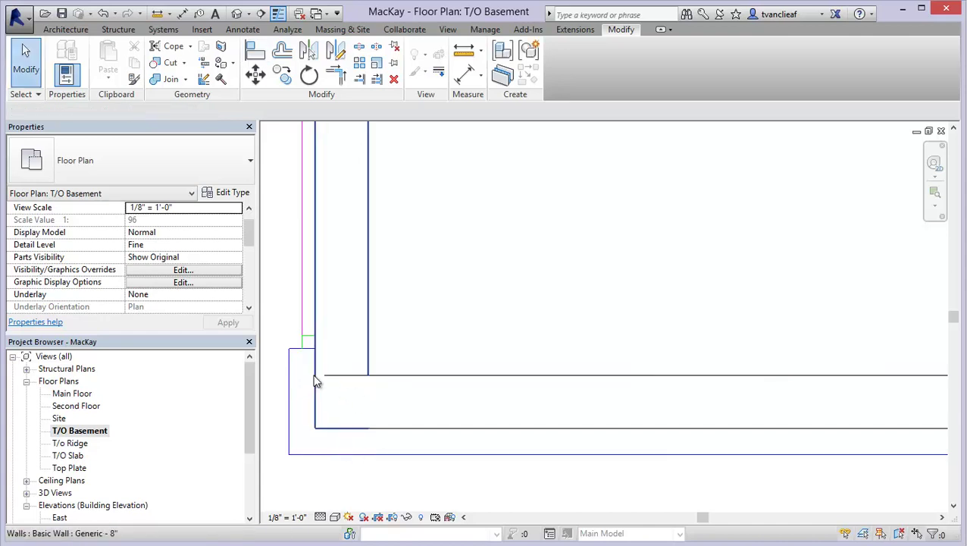
pyautogui.click(410, 427)
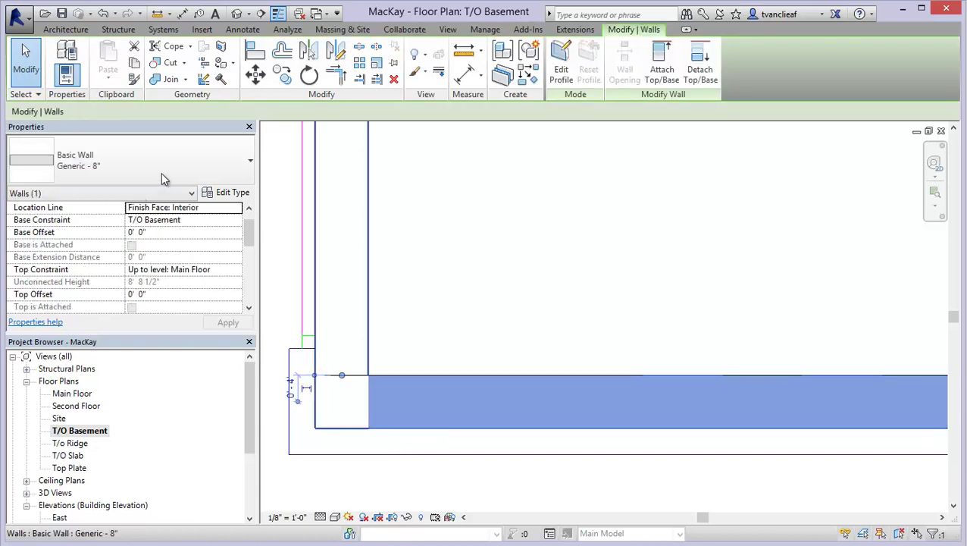
pyautogui.click(222, 177)
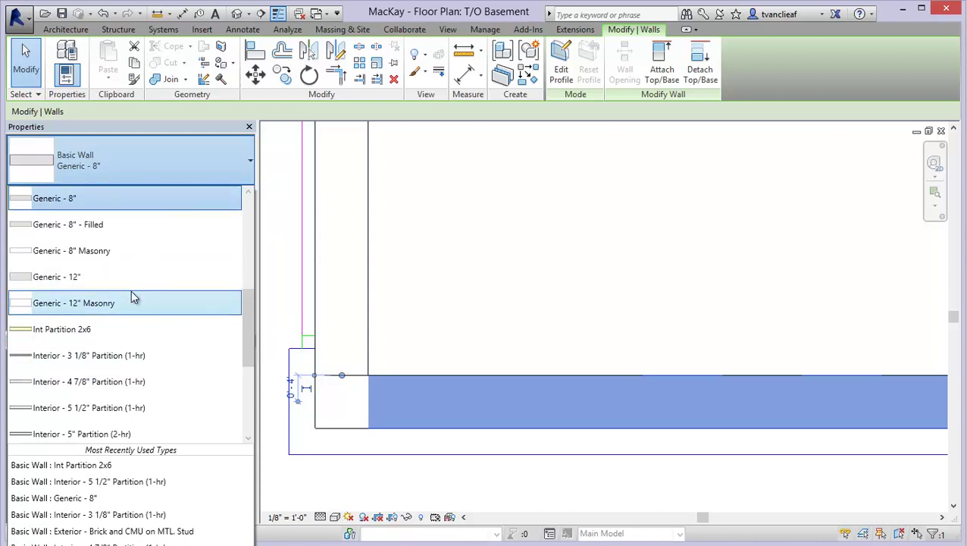
pyautogui.scroll(1, 133, 297)
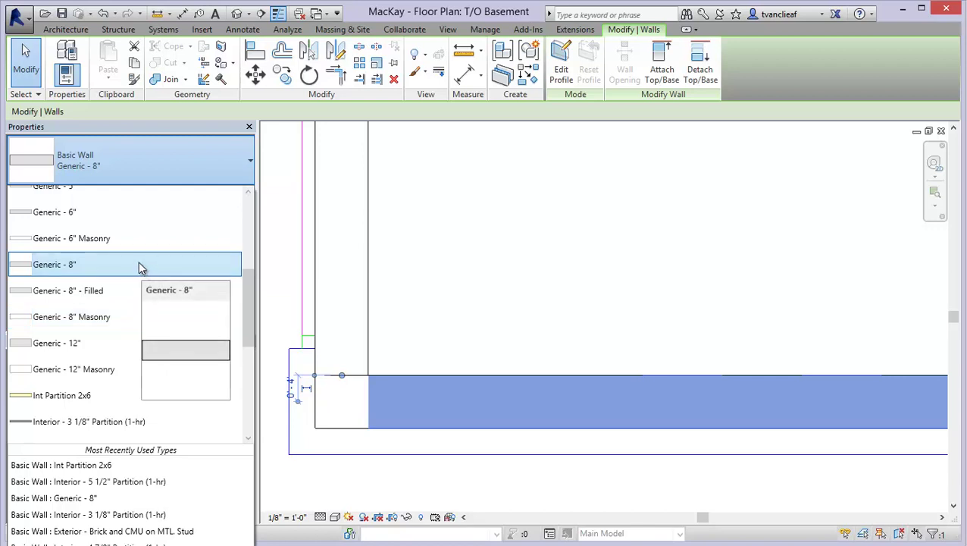
pyautogui.scroll(2, 138, 261)
pyautogui.scroll(2, 144, 260)
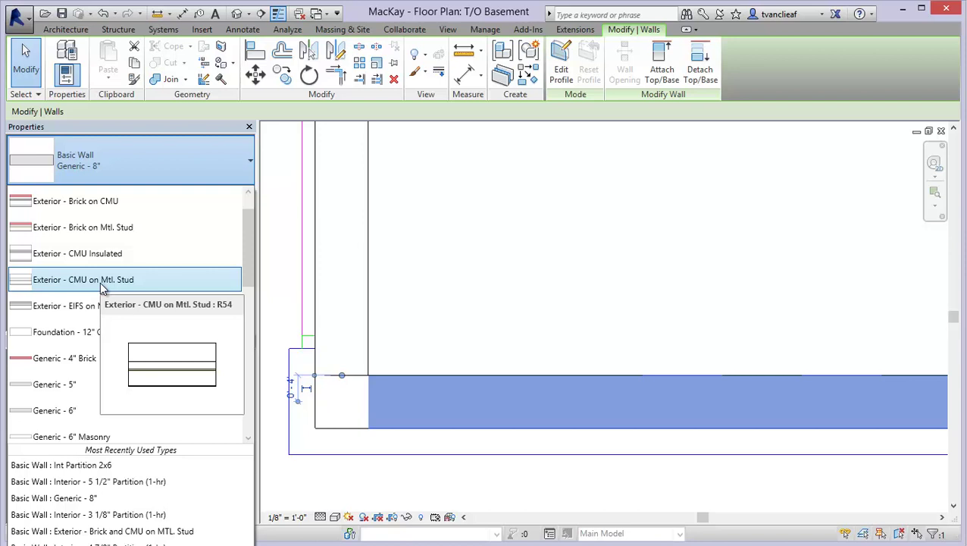
pyautogui.click(100, 279)
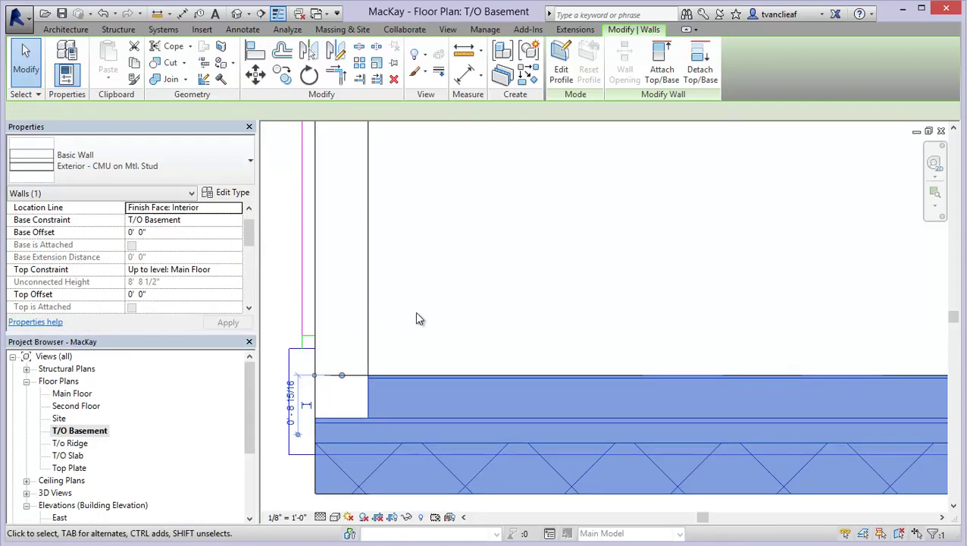
# Duplicate the perimeter wall's type as Foundation and open its layer structure for editing.
pyautogui.moveTo(419, 318); pyautogui.dragTo(413, 236, button='middle')
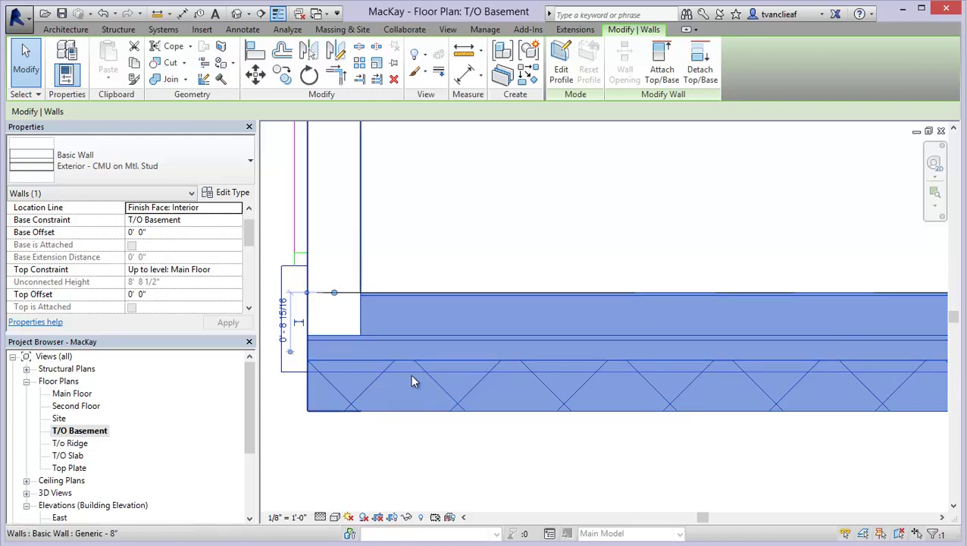
pyautogui.click(233, 194)
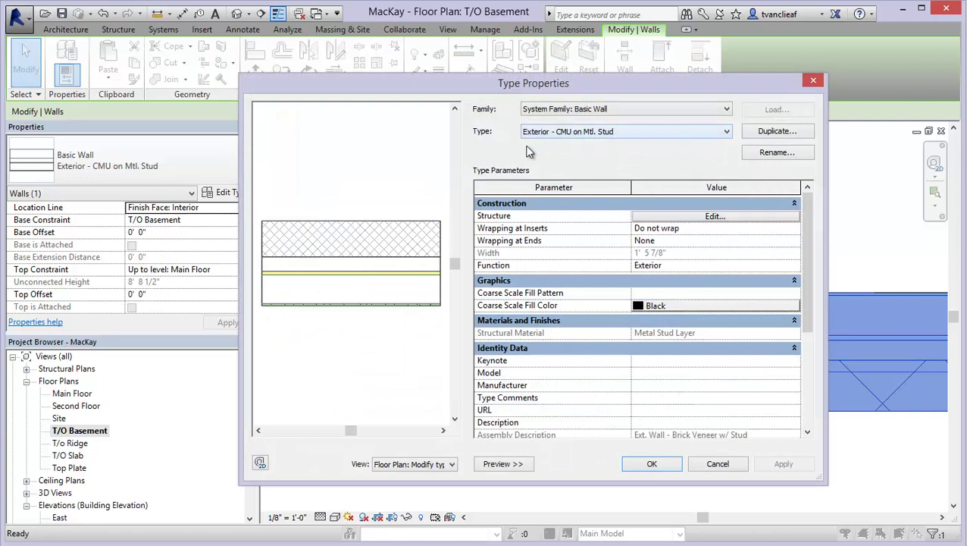
pyautogui.click(783, 131)
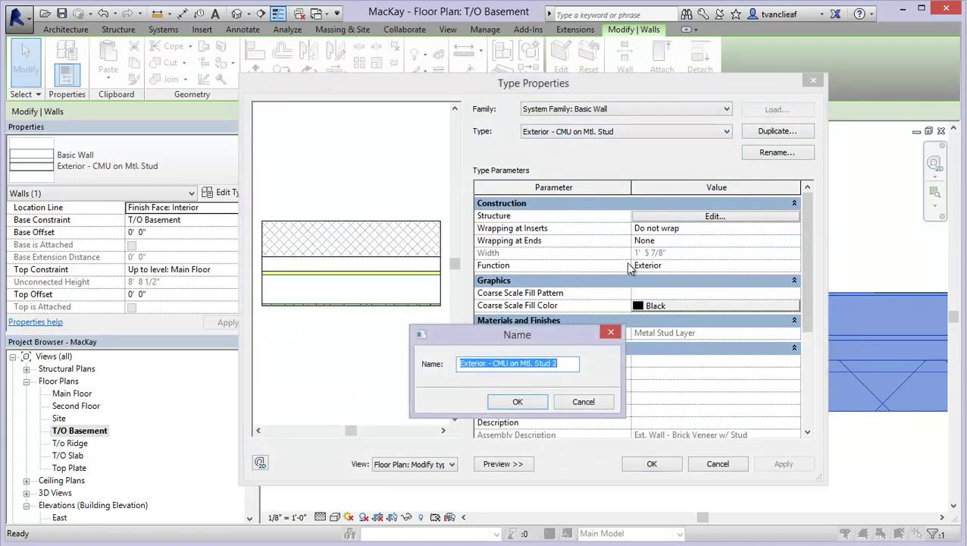
pyautogui.write('Ma')
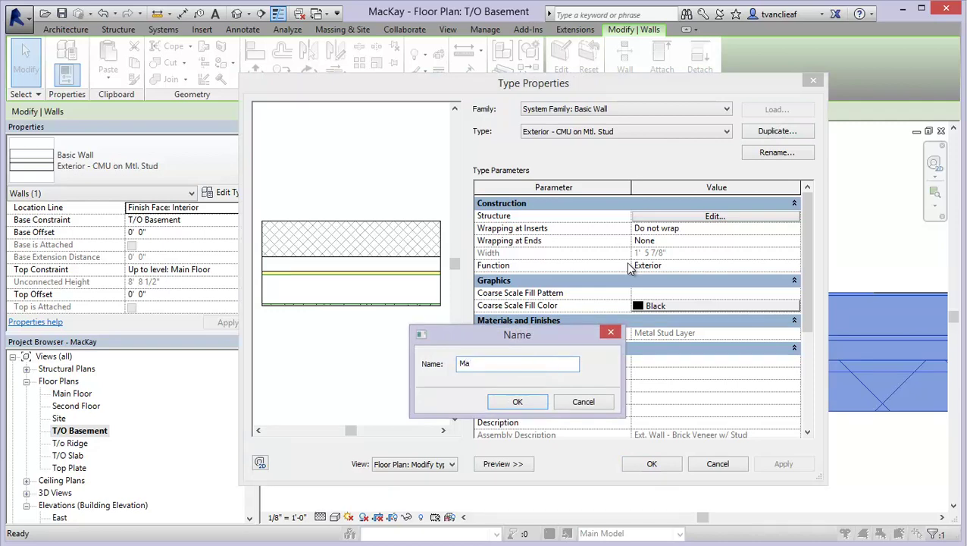
pyautogui.write('Foundation')
pyautogui.click(517, 402)
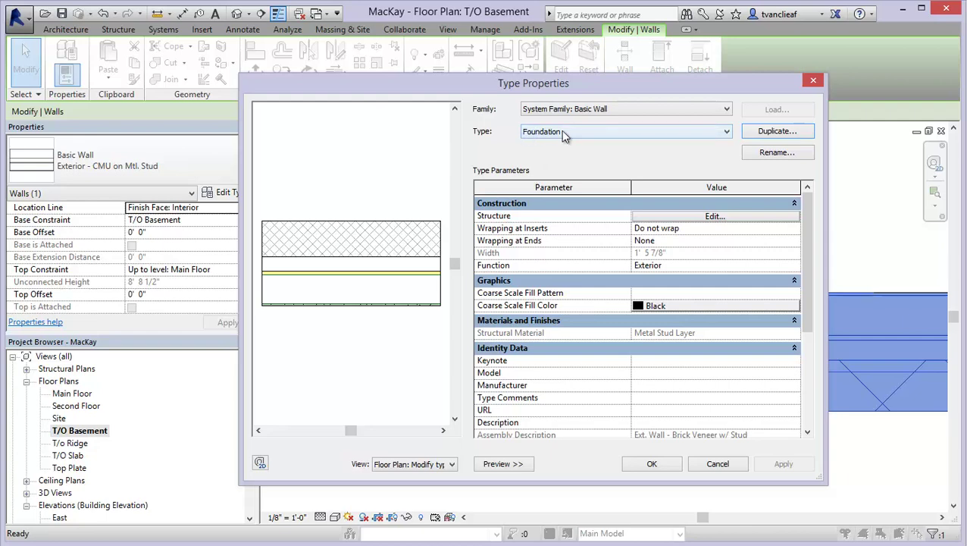
pyautogui.click(716, 215)
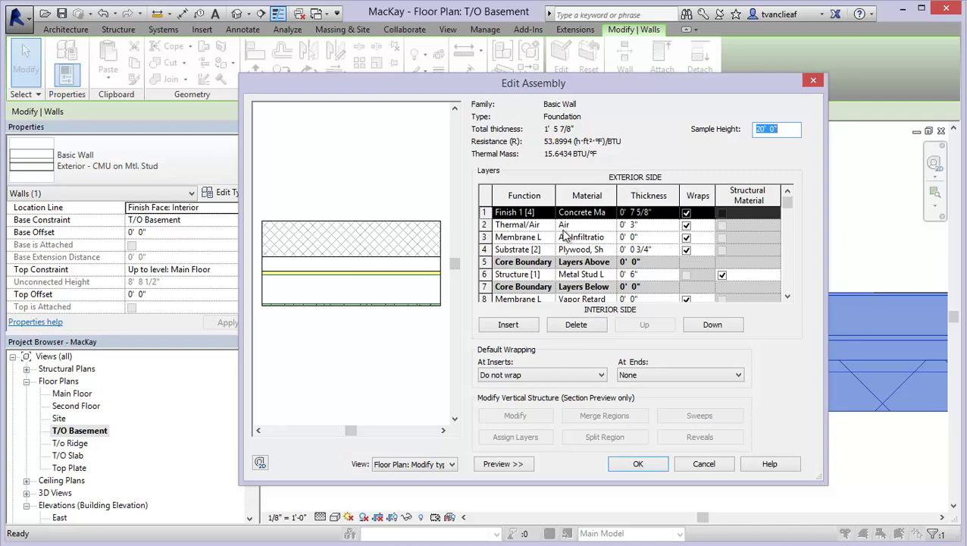
pyautogui.click(606, 215)
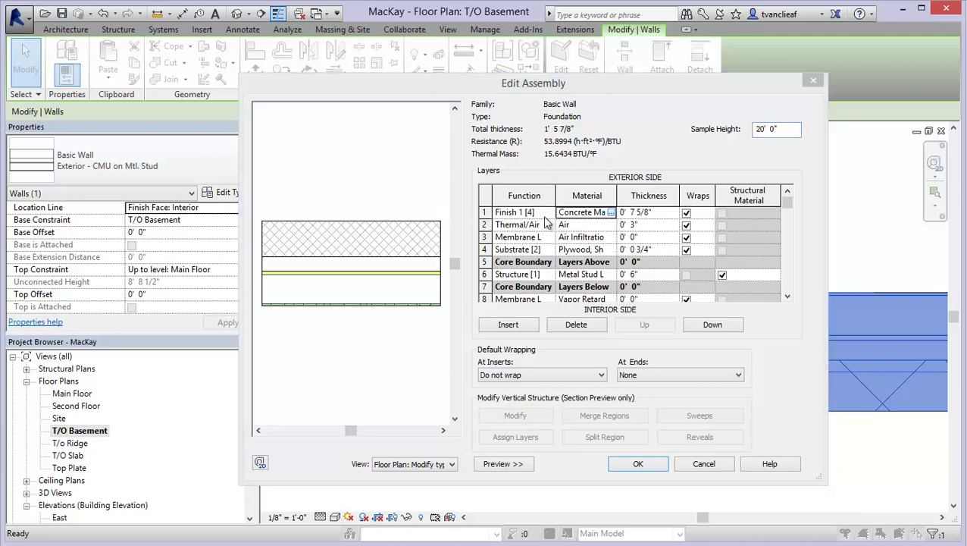
pyautogui.click(611, 213)
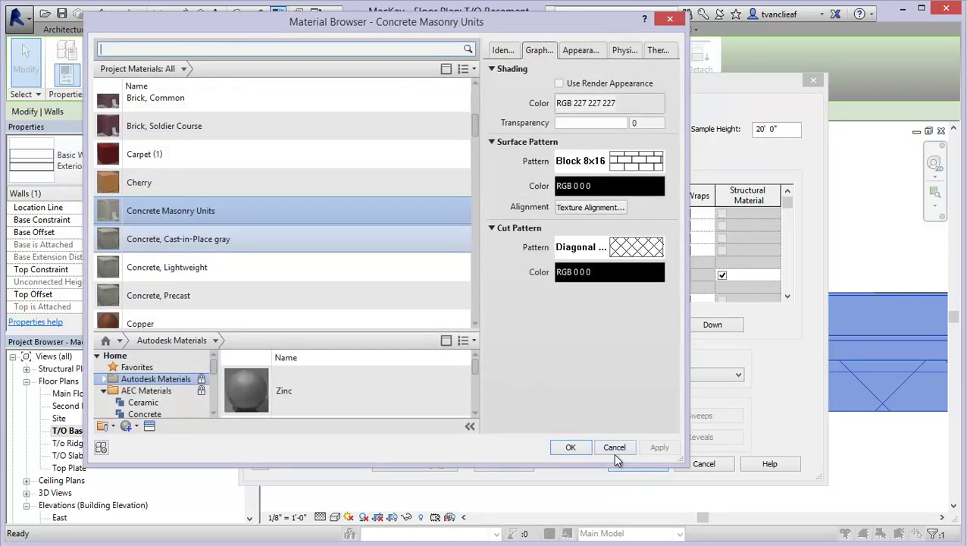
pyautogui.click(613, 448)
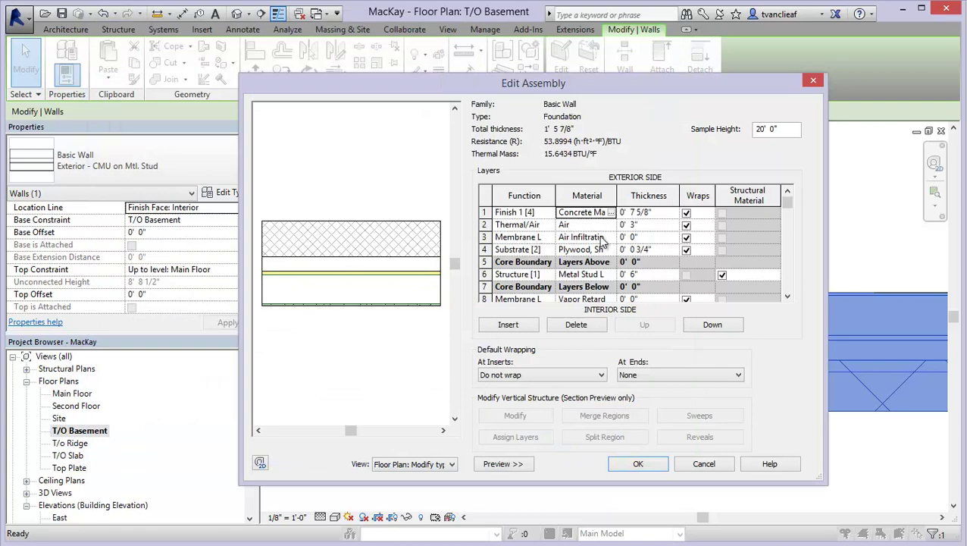
# Set the material of the core Structure [1] layer to Concrete Masonry Units.
pyautogui.scroll(-1, 603, 241)
pyautogui.scroll(1, 604, 236)
pyautogui.scroll(-1, 534, 236)
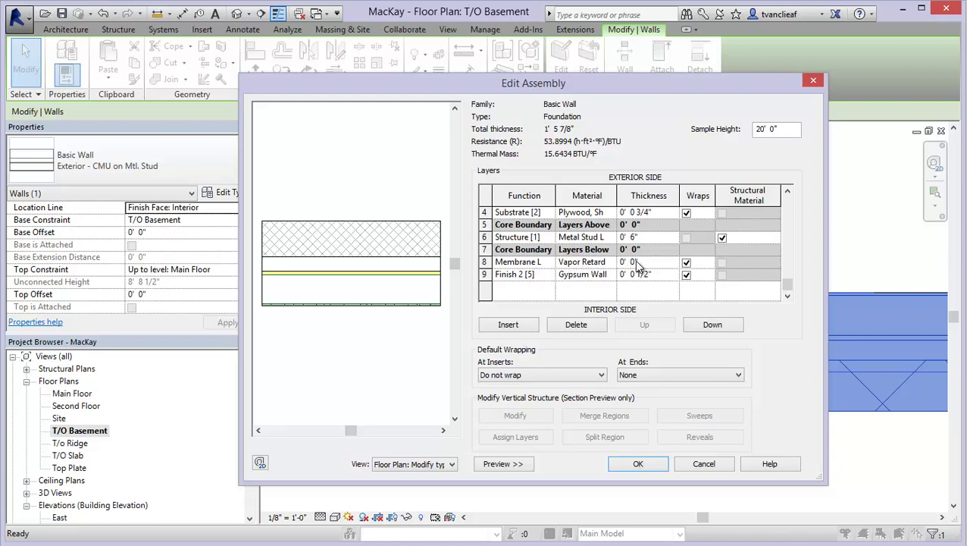
pyautogui.click(539, 262)
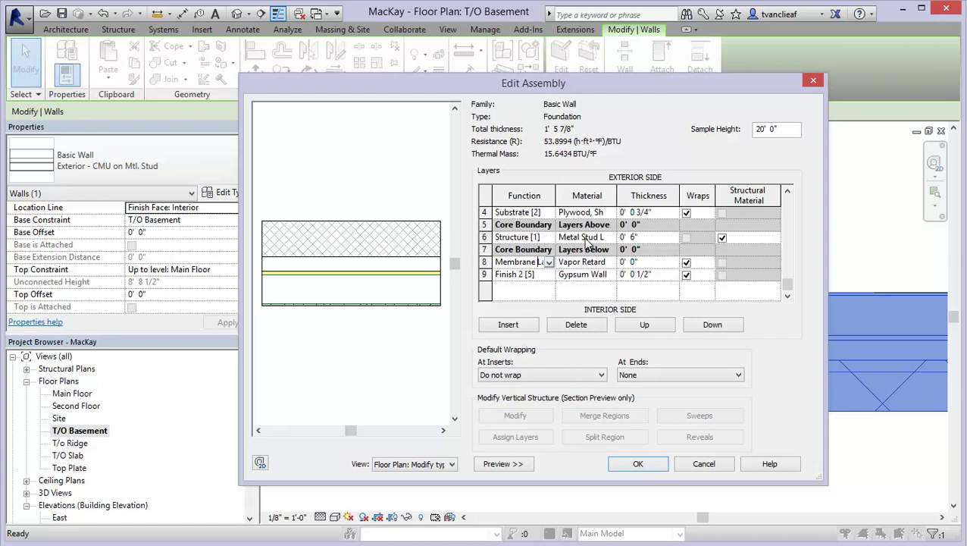
pyautogui.click(610, 237)
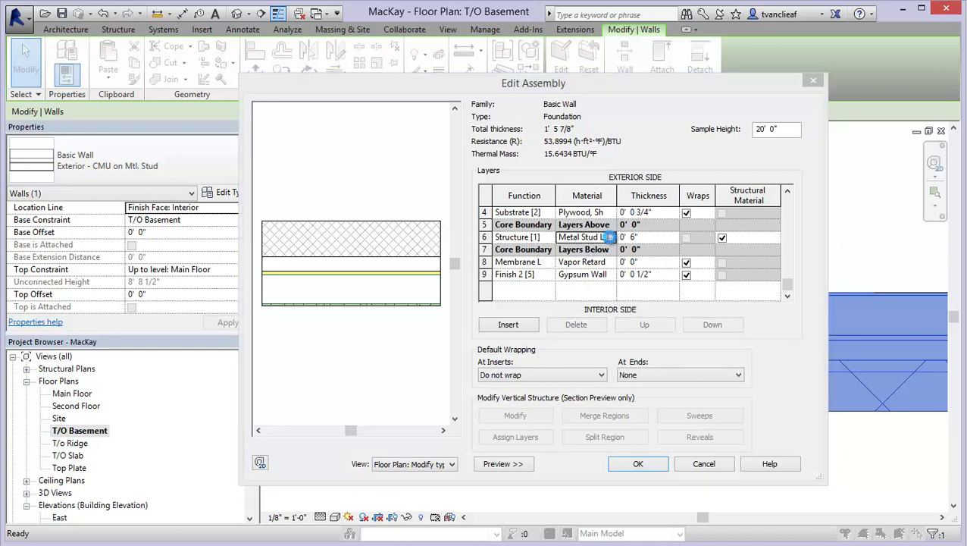
pyautogui.click(610, 238)
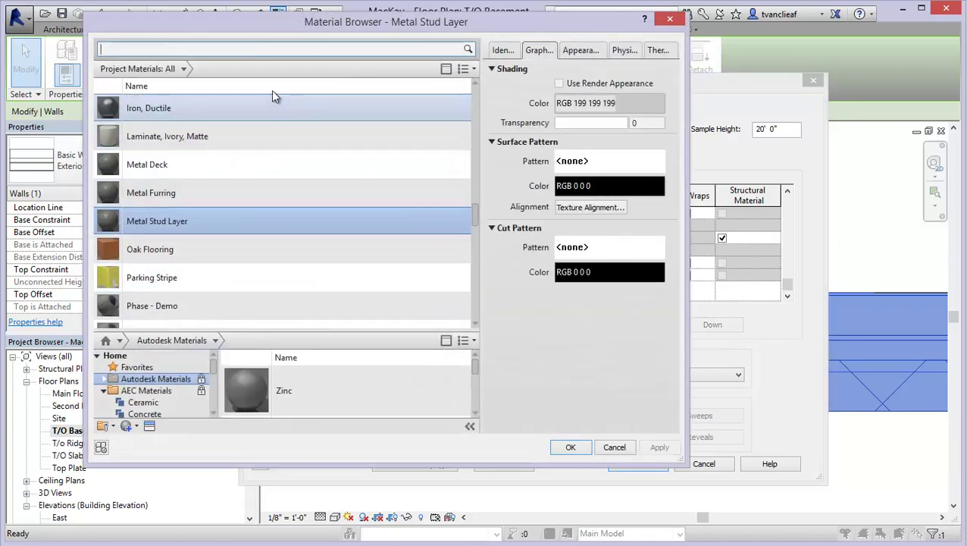
pyautogui.scroll(3, 255, 86)
pyautogui.scroll(8, 181, 179)
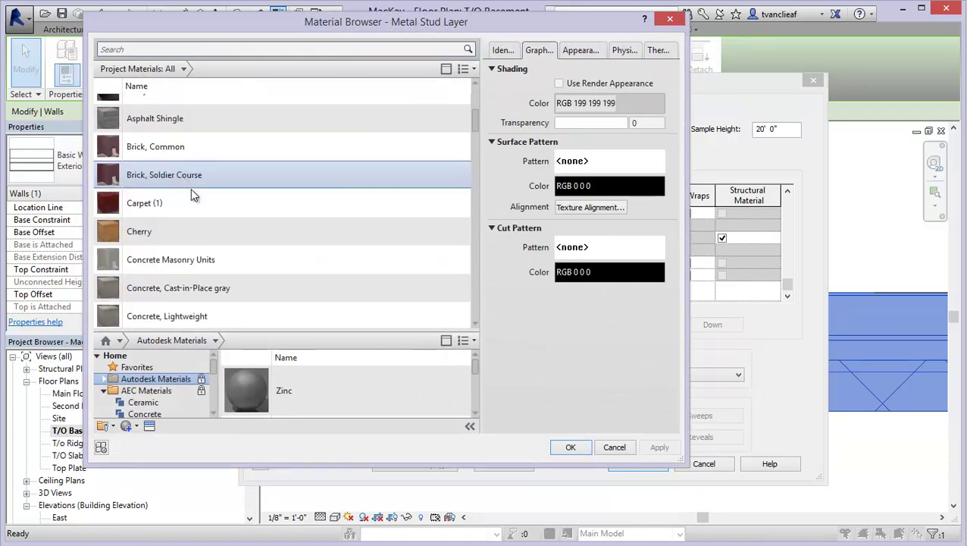
pyautogui.click(196, 260)
pyautogui.click(570, 448)
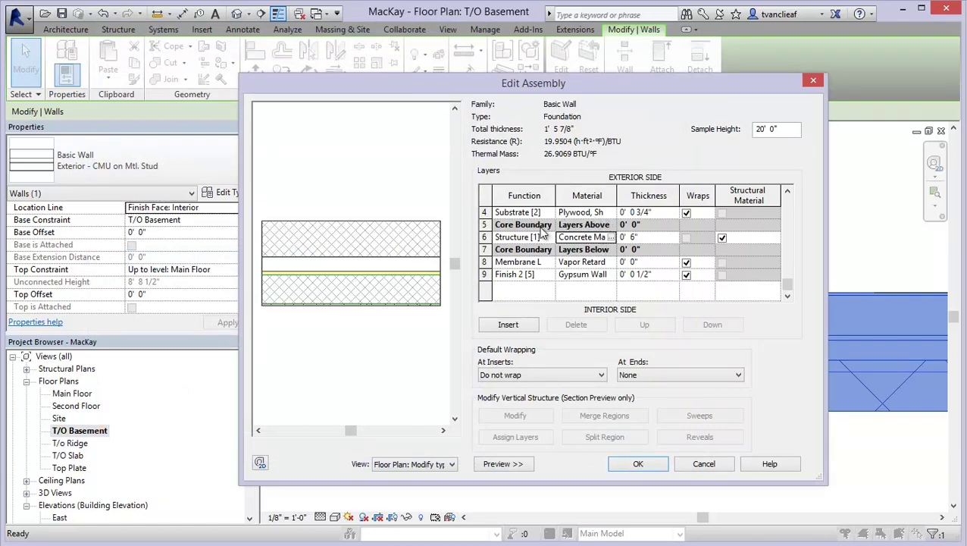
# Insert a Substrate [2] layer 3 1/2" thick on the interior side of the core, just before the vapor retarder membrane.
pyautogui.scroll(2, 537, 227)
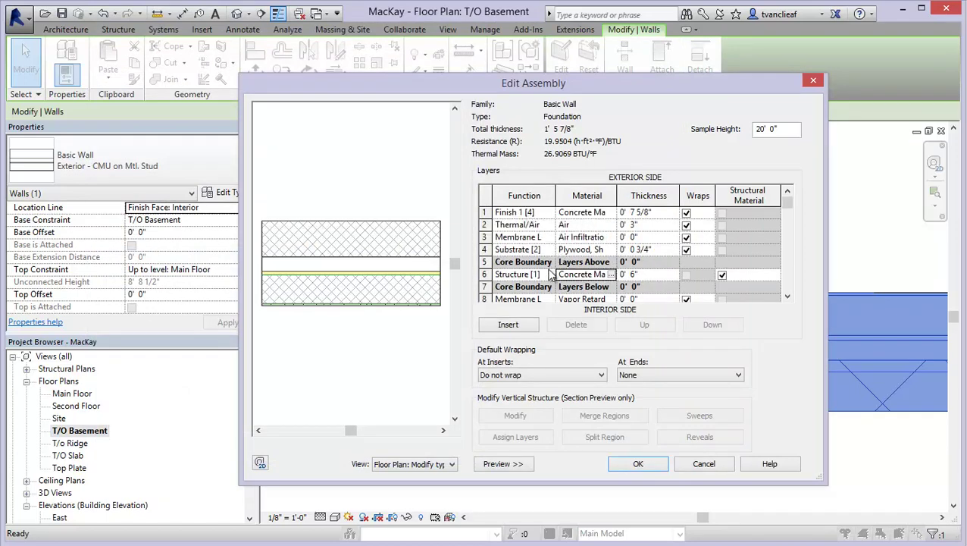
pyautogui.scroll(-2, 552, 272)
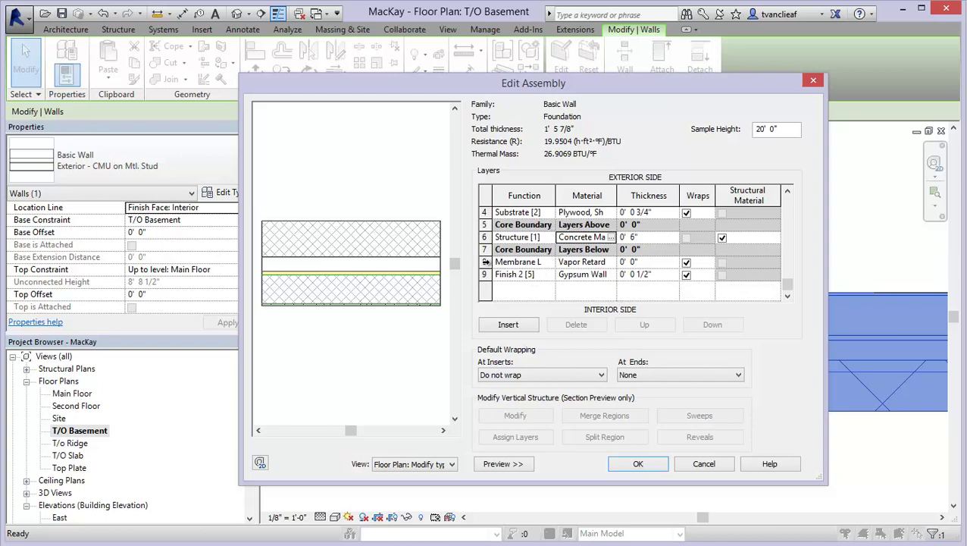
pyautogui.click(486, 262)
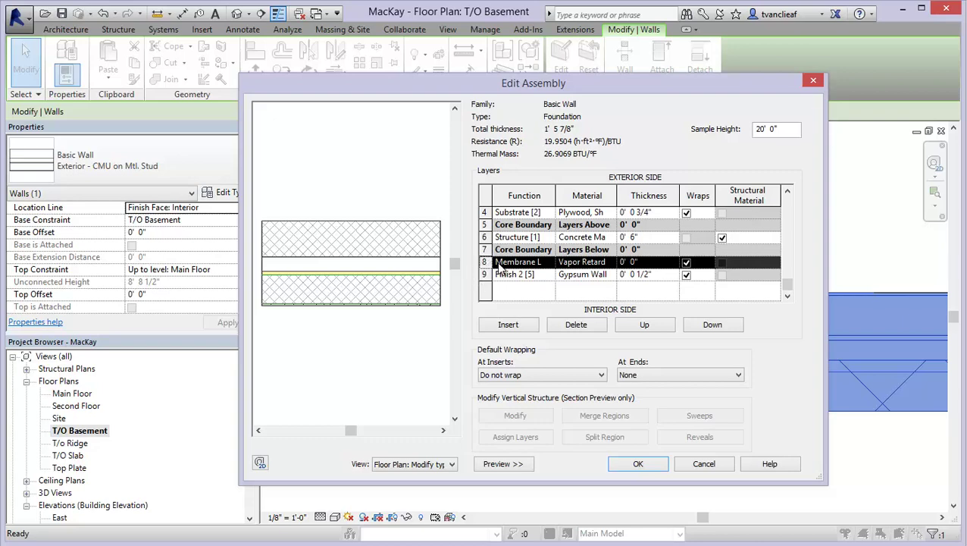
pyautogui.click(507, 326)
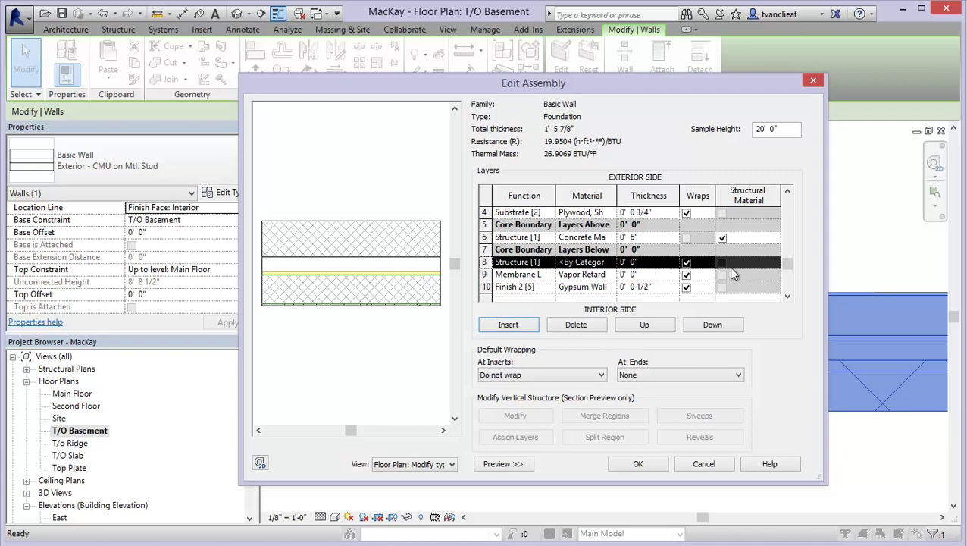
pyautogui.click(548, 263)
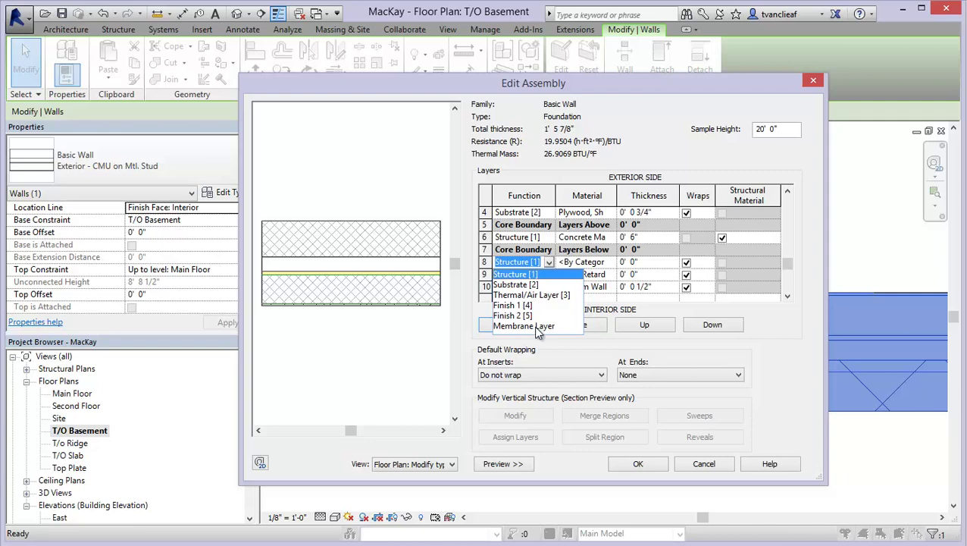
pyautogui.click(530, 285)
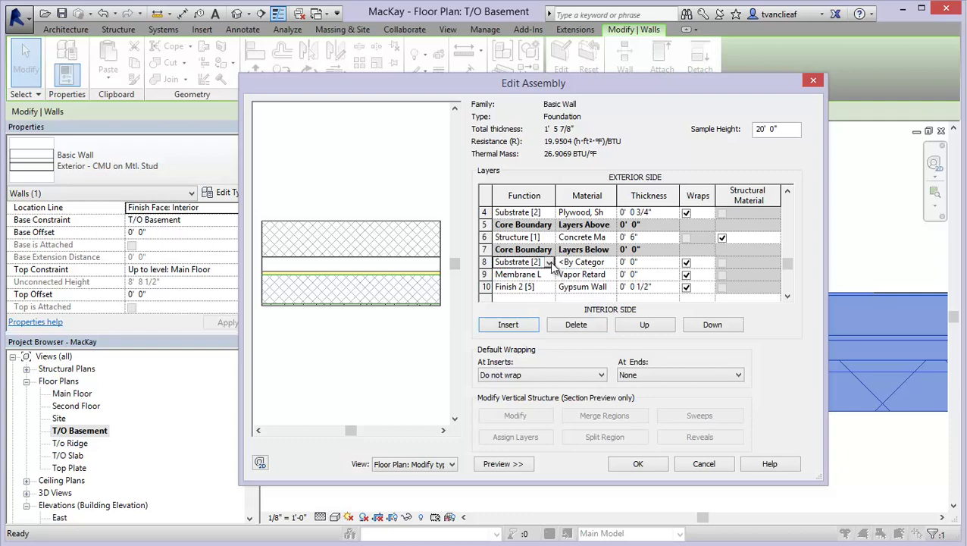
pyautogui.click(634, 262)
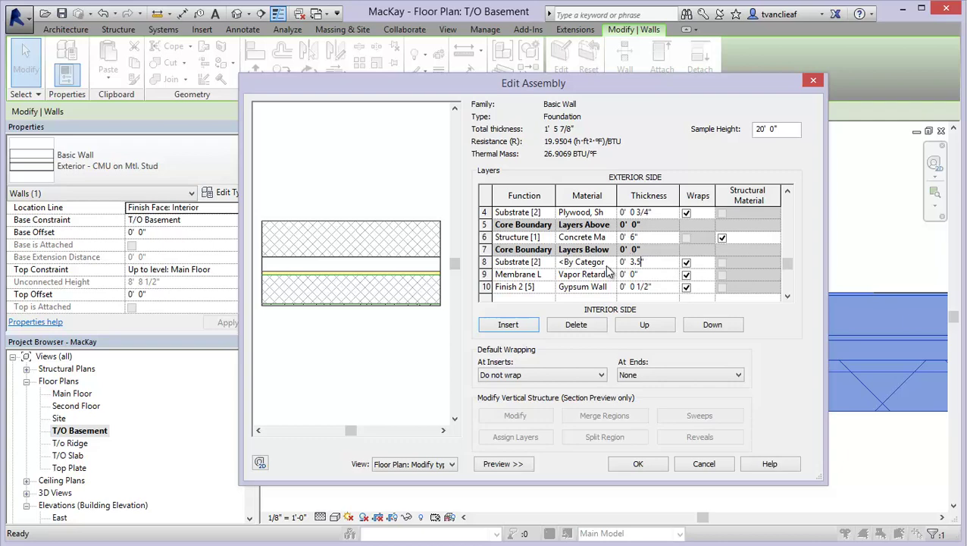
# Assign Softwood, Lumber to the new substrate layer and set the core structure layer's thickness to 8".
pyautogui.click(611, 262)
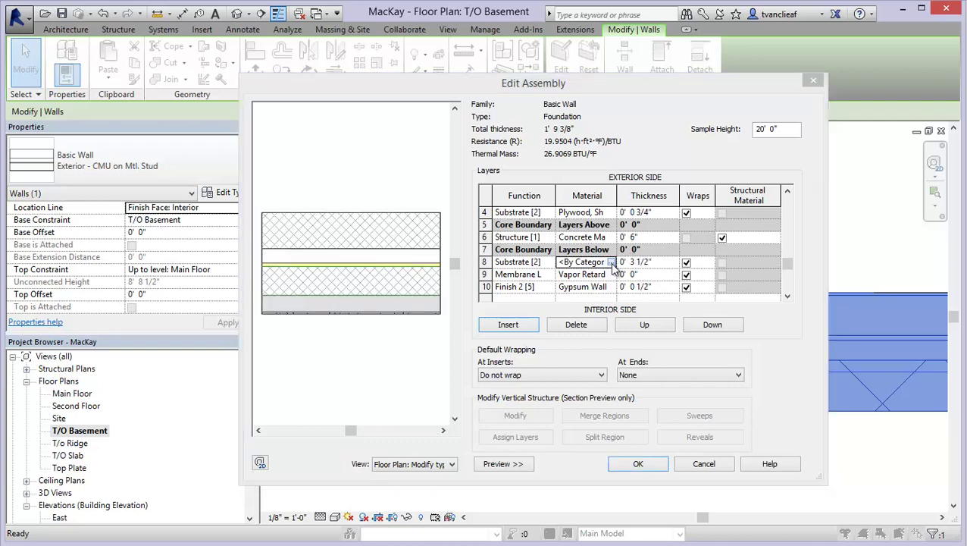
pyautogui.click(611, 262)
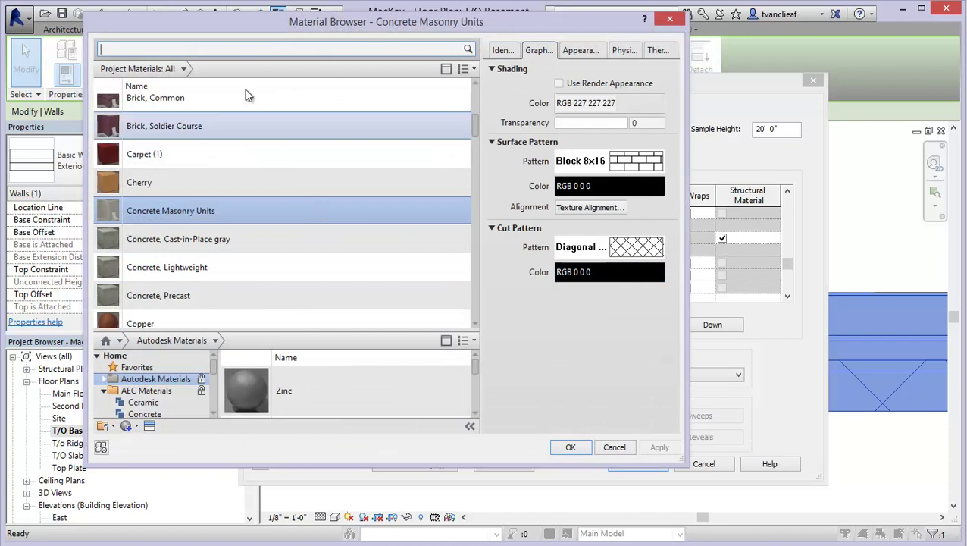
pyautogui.write('lum')
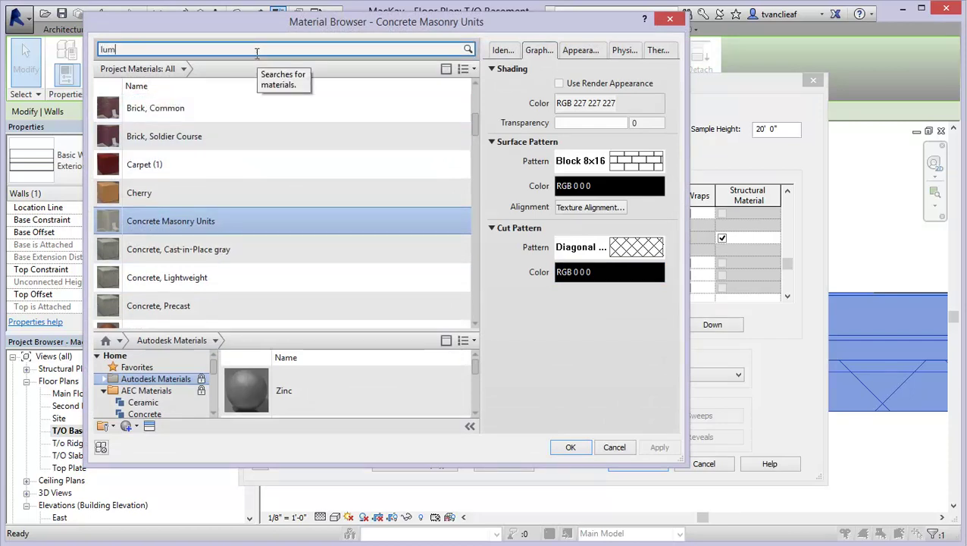
pyautogui.click(163, 150)
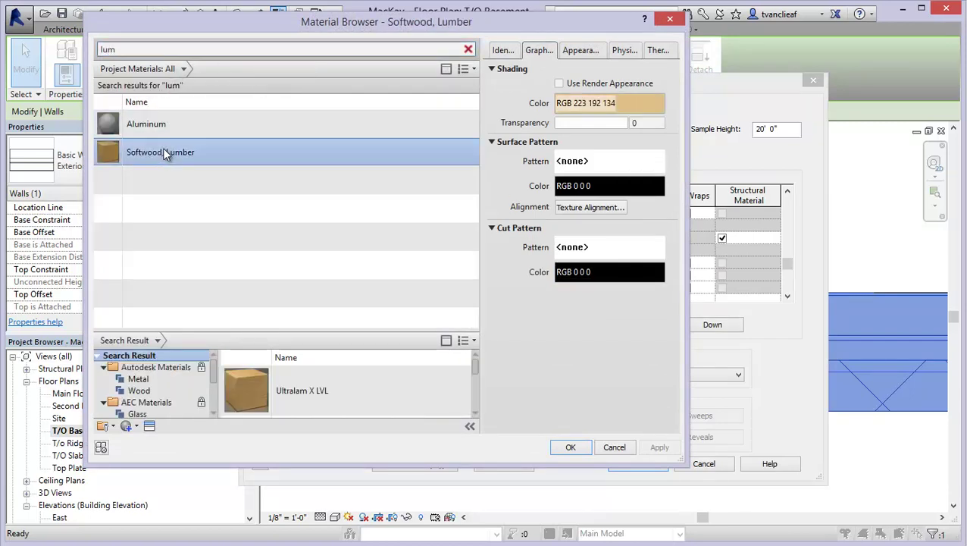
pyautogui.click(571, 449)
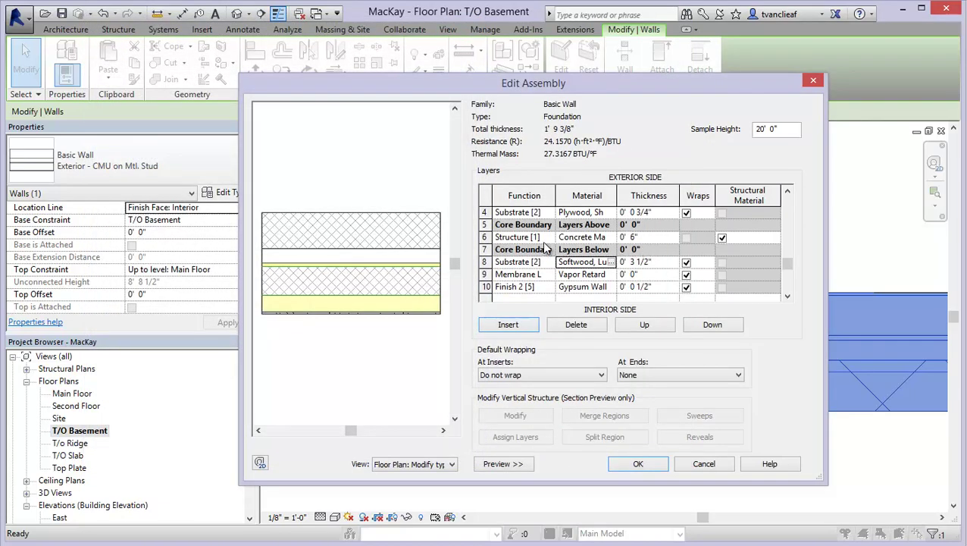
pyautogui.doubleClick(632, 237)
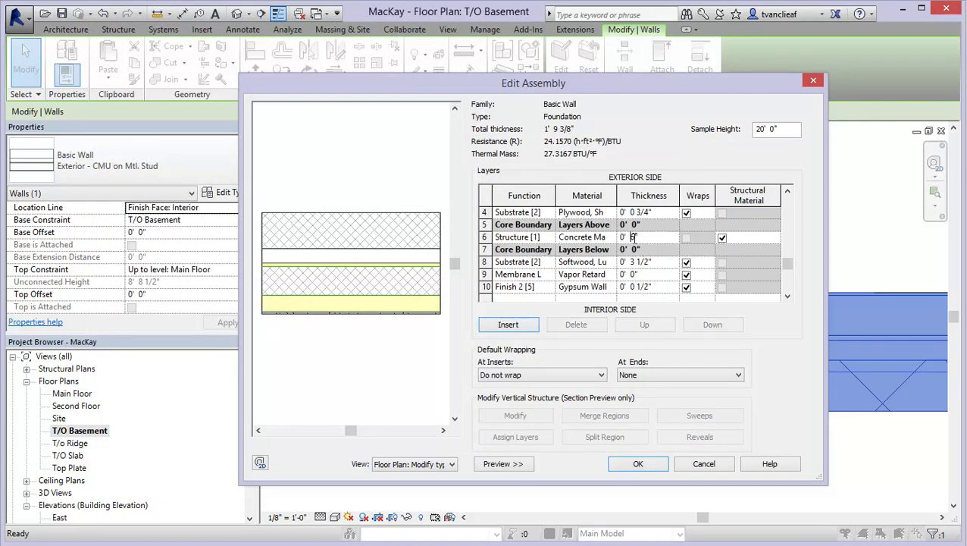
pyautogui.write('8')
# Delete the plywood sheathing substrate and the air infiltration barrier membrane layers outside the core.
pyautogui.click(485, 212)
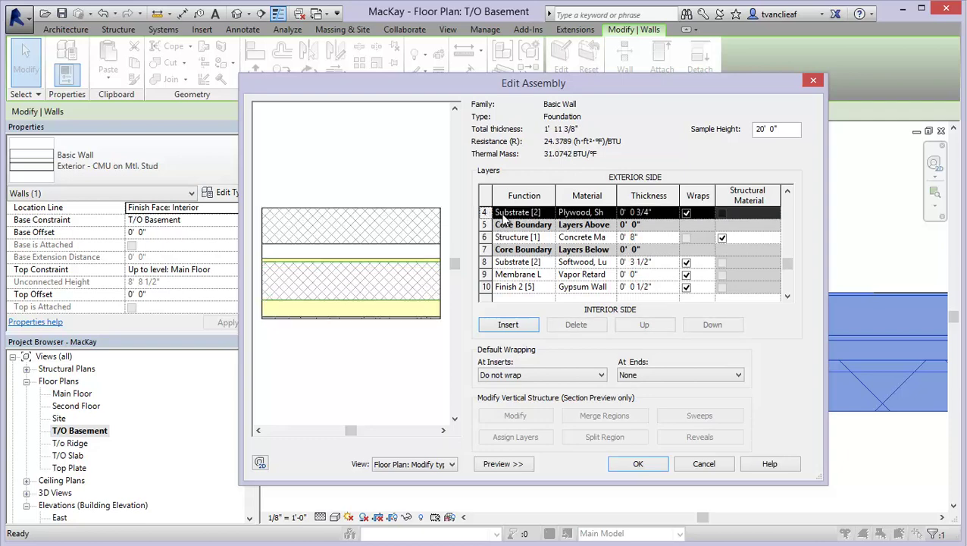
pyautogui.scroll(1, 523, 235)
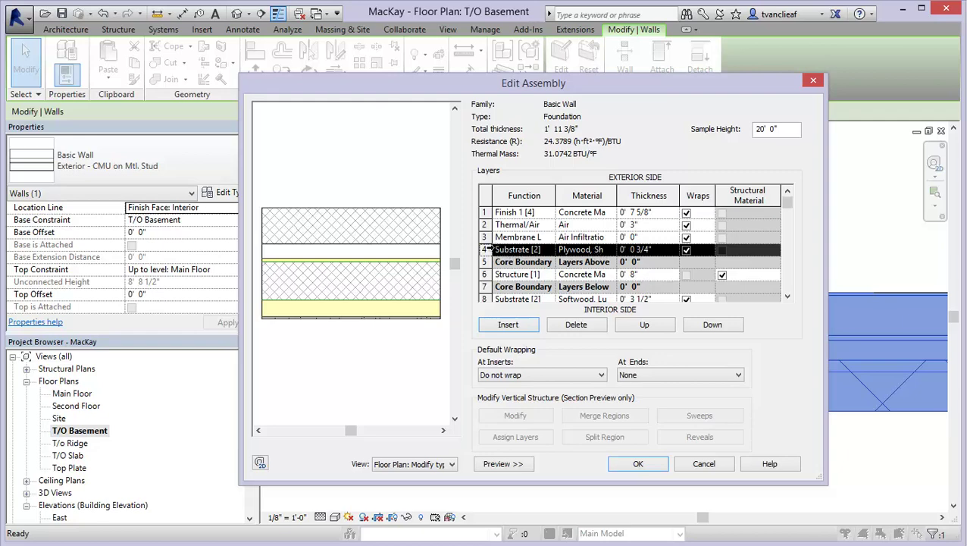
pyautogui.click(574, 324)
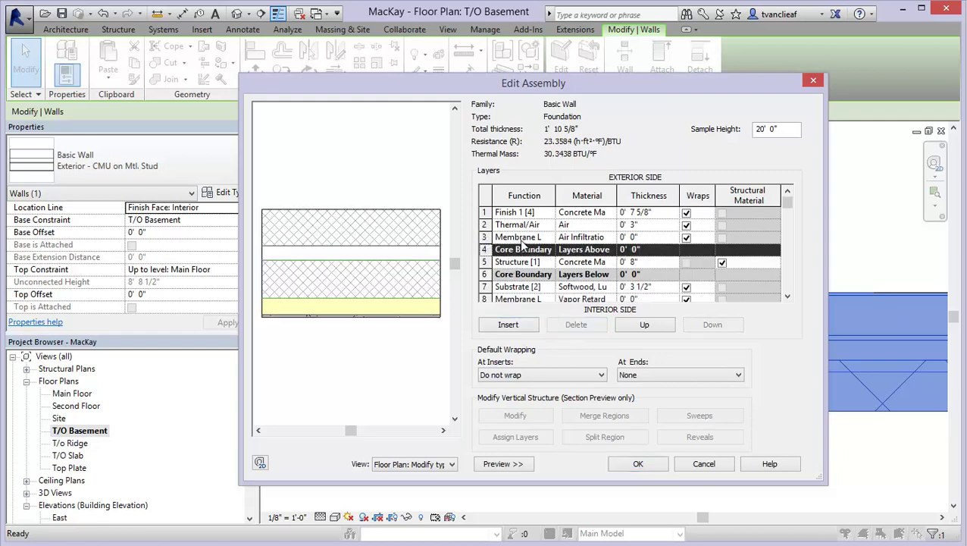
pyautogui.click(486, 237)
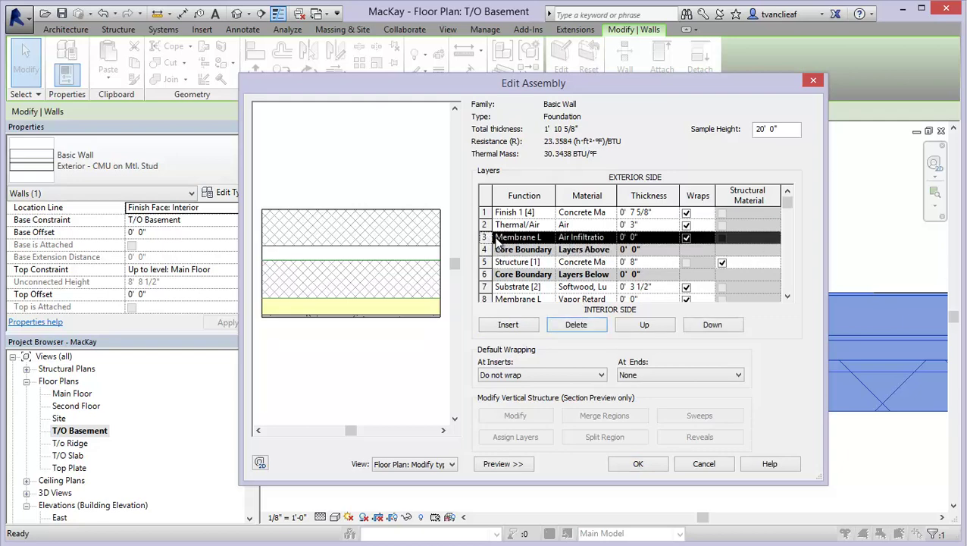
pyautogui.click(578, 324)
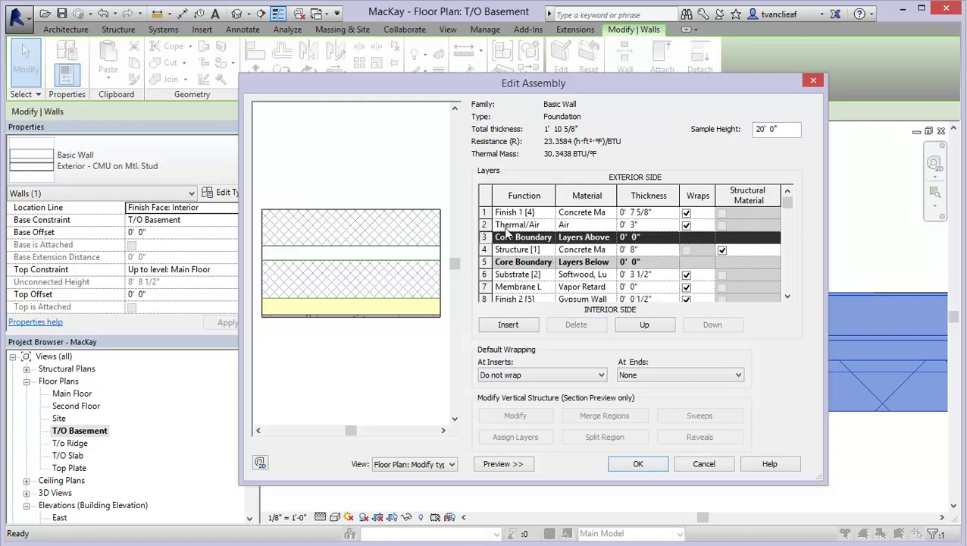
# Change the function of the air layer outside the core to Membrane Layer.
pyautogui.click(523, 225)
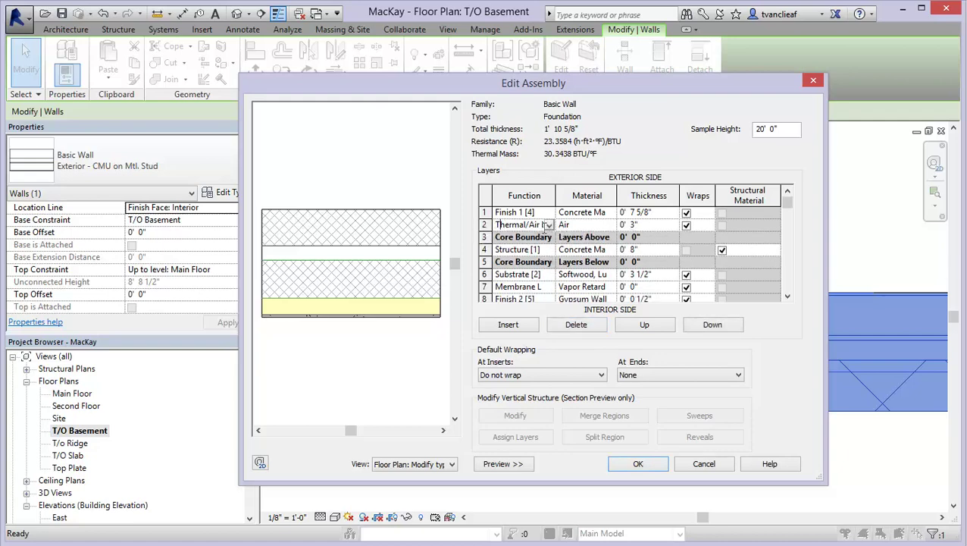
pyautogui.click(548, 224)
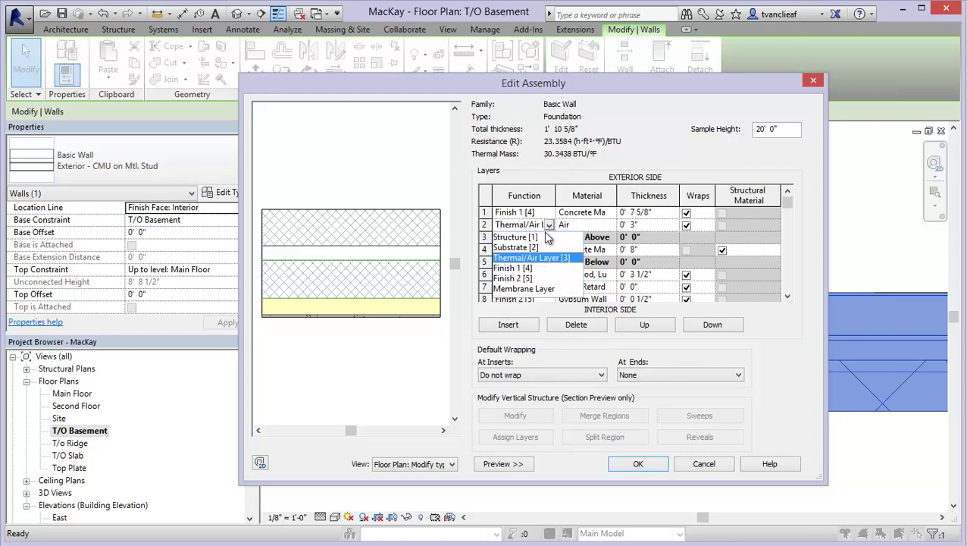
pyautogui.click(537, 288)
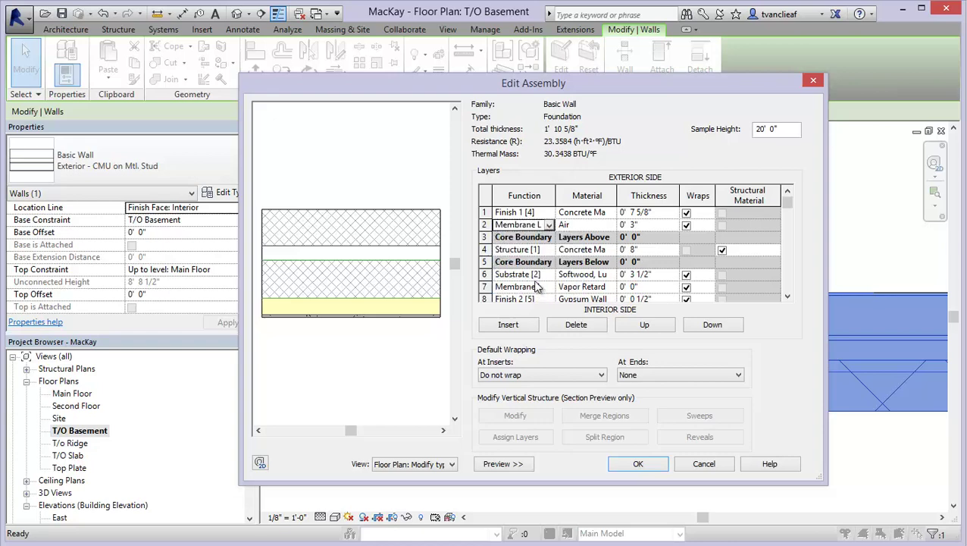
# Assign the Damp-proofing material to the membrane layer outside the core.
pyautogui.click(600, 225)
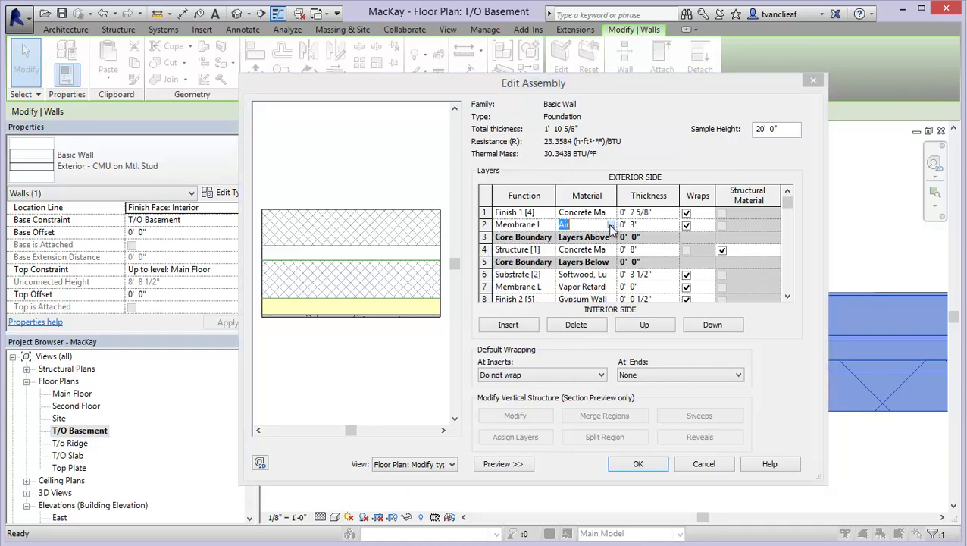
pyautogui.click(611, 225)
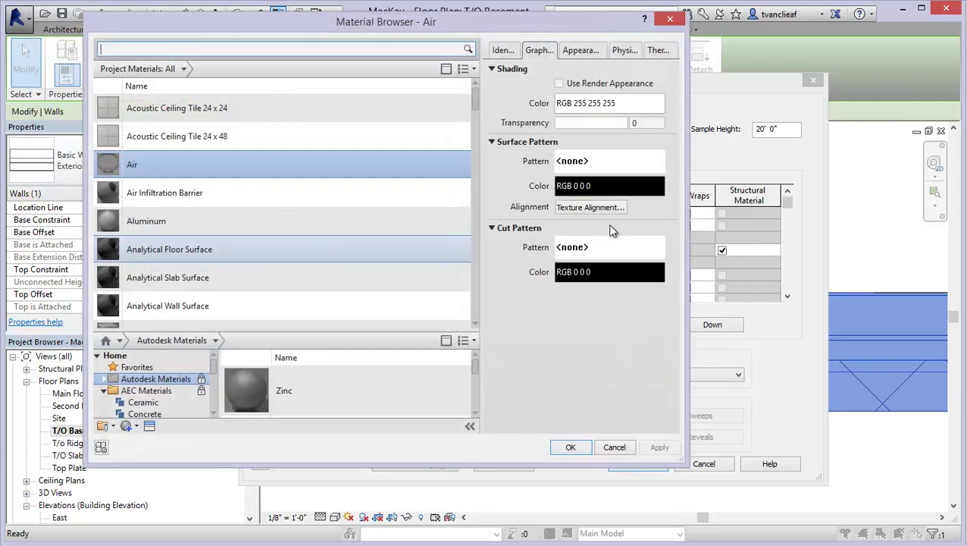
pyautogui.click(319, 162)
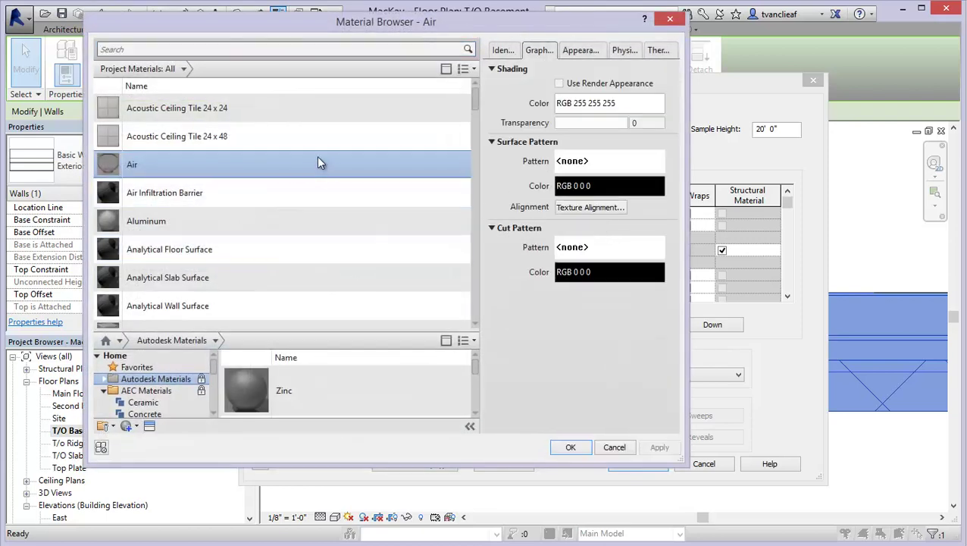
pyautogui.scroll(-12, 318, 165)
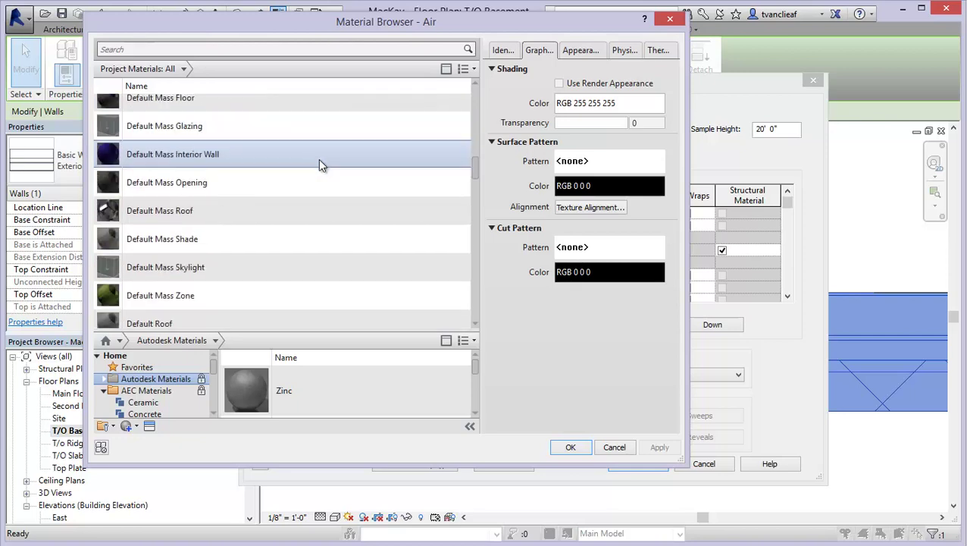
pyautogui.scroll(-5, 319, 162)
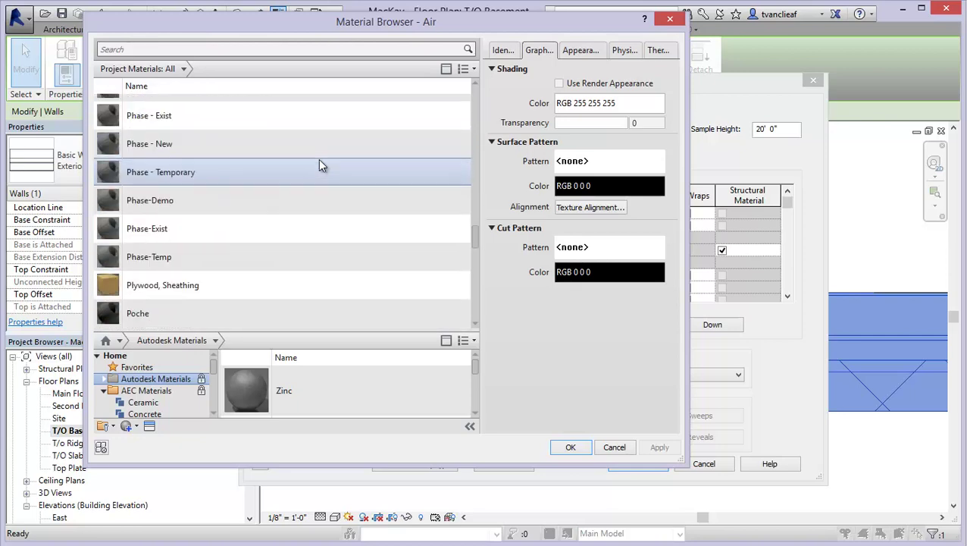
pyautogui.scroll(-8, 319, 166)
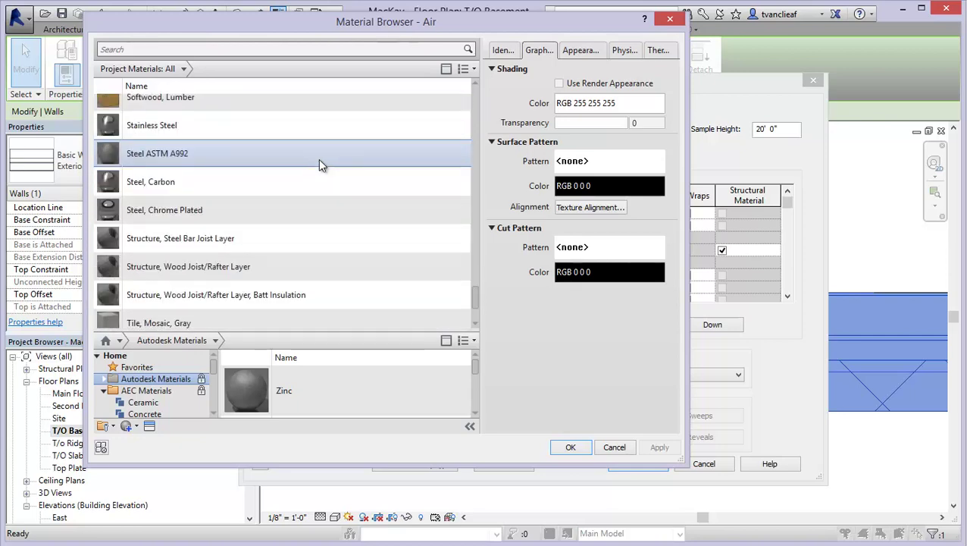
pyautogui.scroll(2, 319, 164)
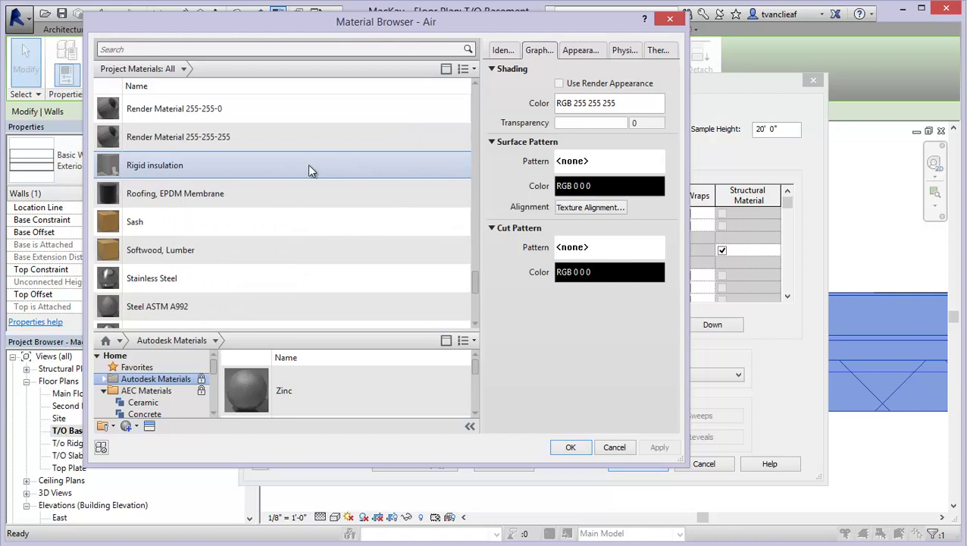
pyautogui.scroll(1, 251, 186)
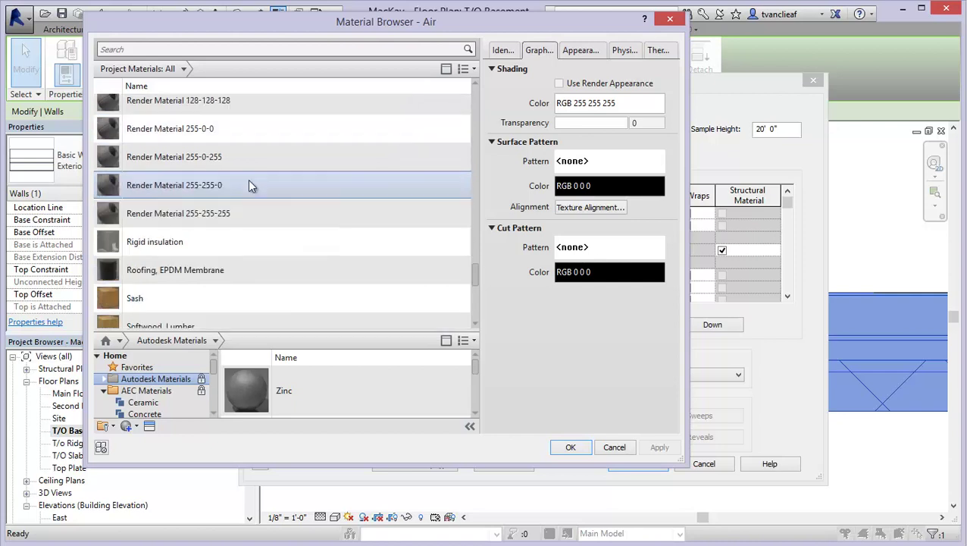
pyautogui.scroll(4, 251, 185)
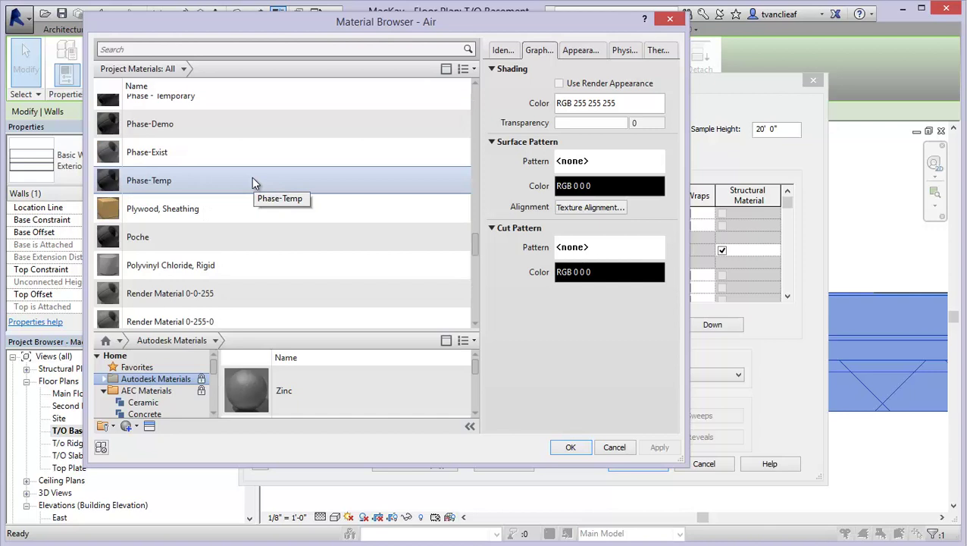
pyautogui.scroll(-7, 254, 183)
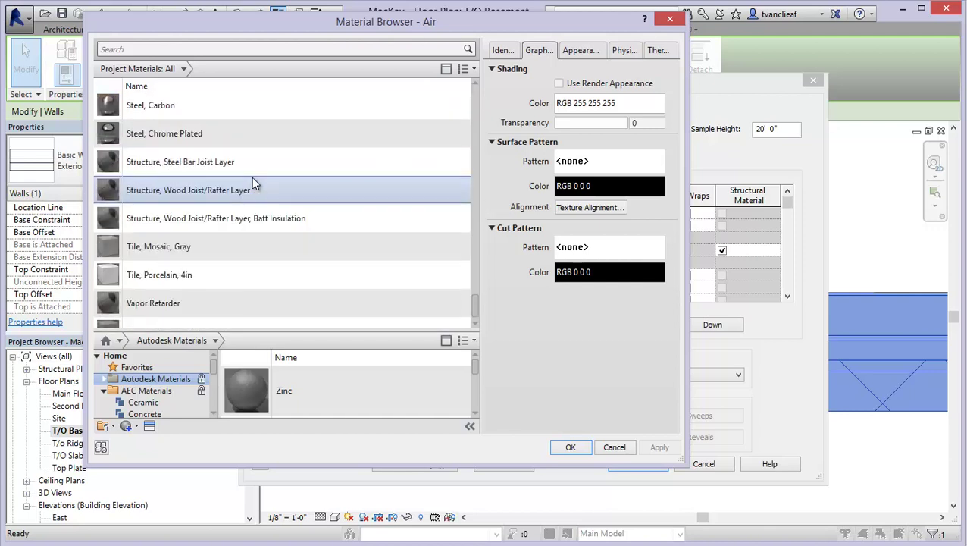
pyautogui.scroll(-1, 253, 182)
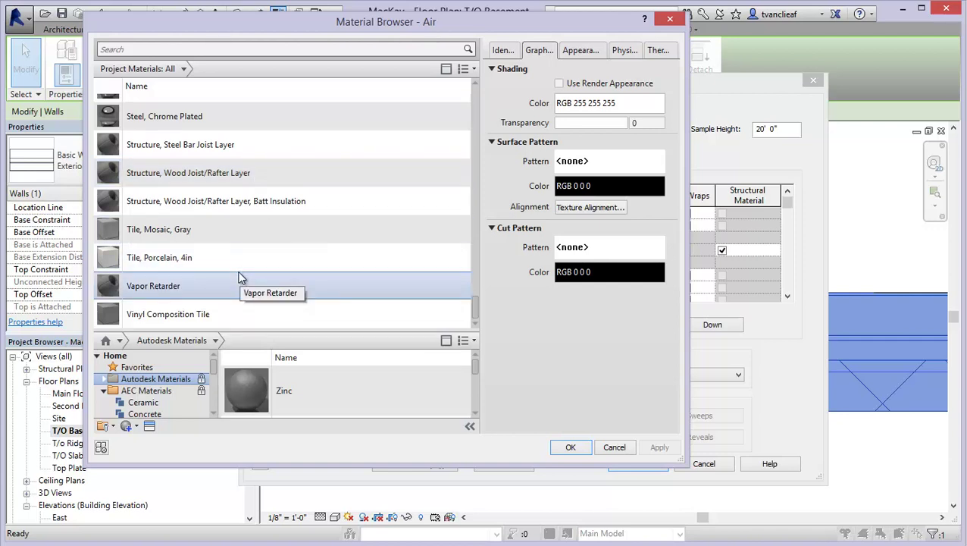
pyautogui.scroll(10, 240, 278)
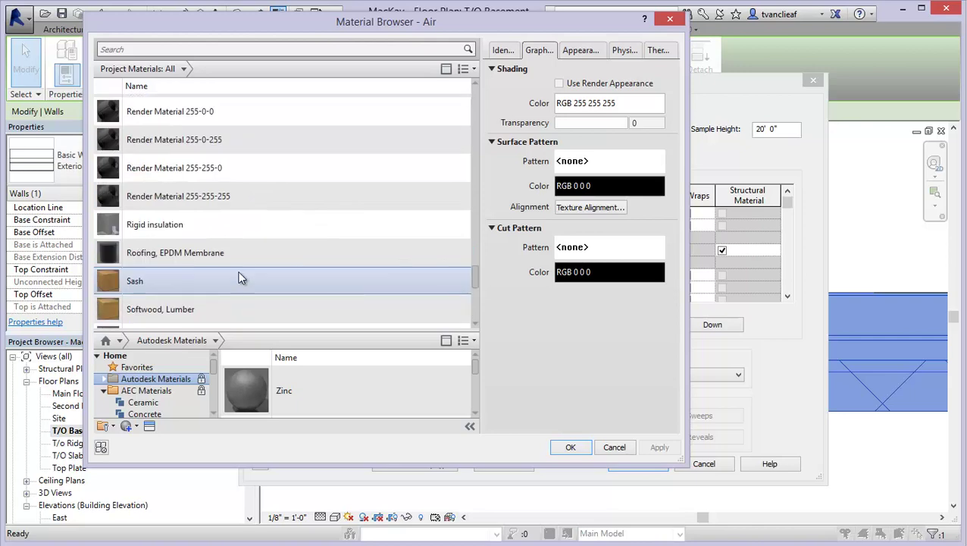
pyautogui.scroll(3, 239, 278)
pyautogui.scroll(5, 240, 278)
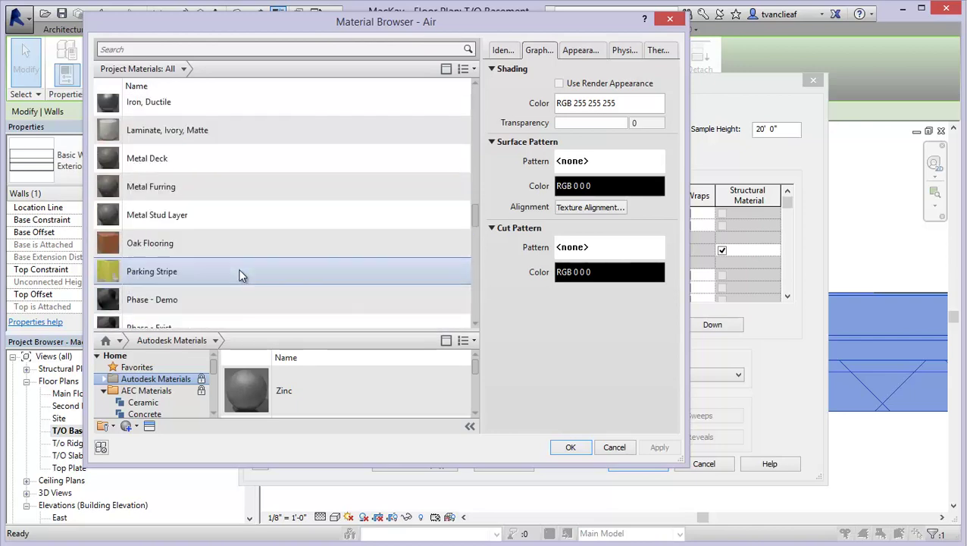
pyautogui.scroll(5, 240, 274)
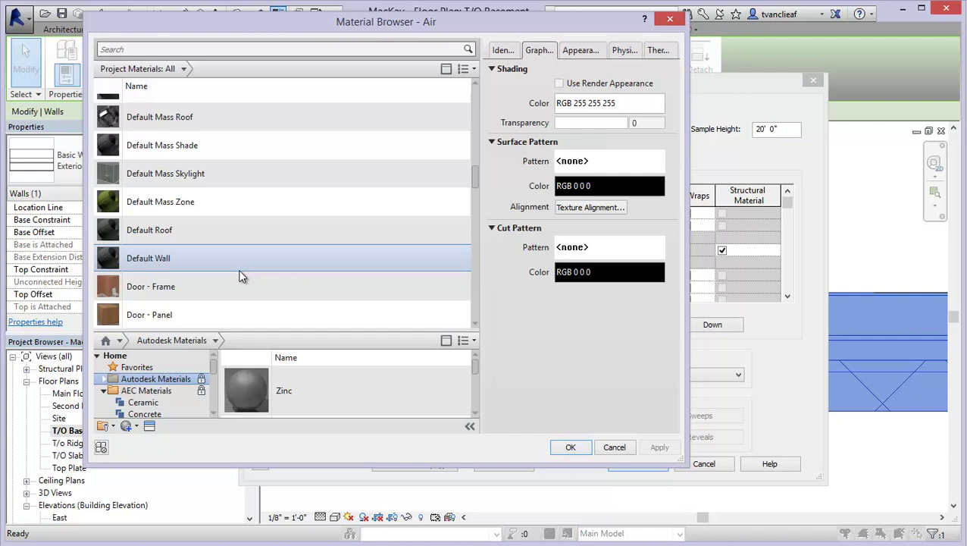
pyautogui.scroll(5, 272, 201)
pyautogui.scroll(5, 269, 195)
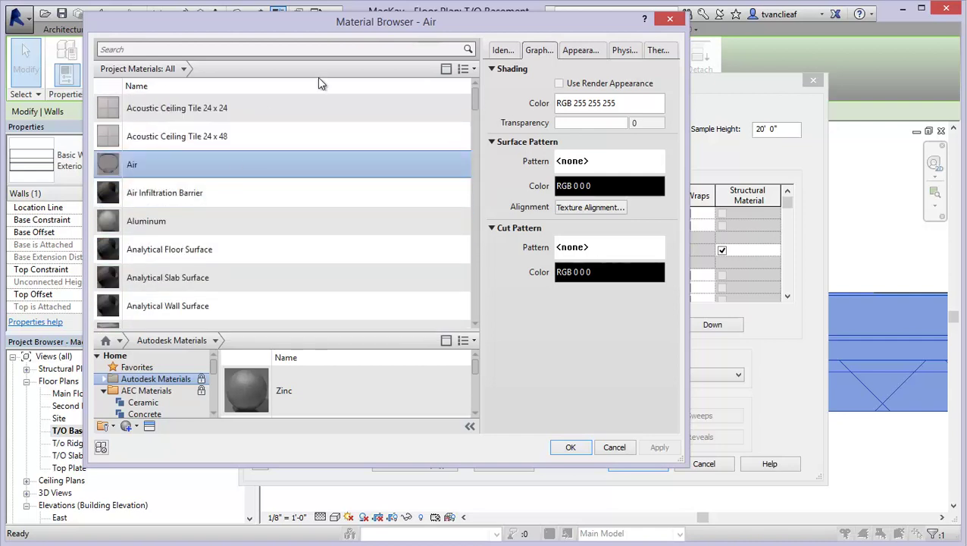
pyautogui.scroll(-5, 286, 197)
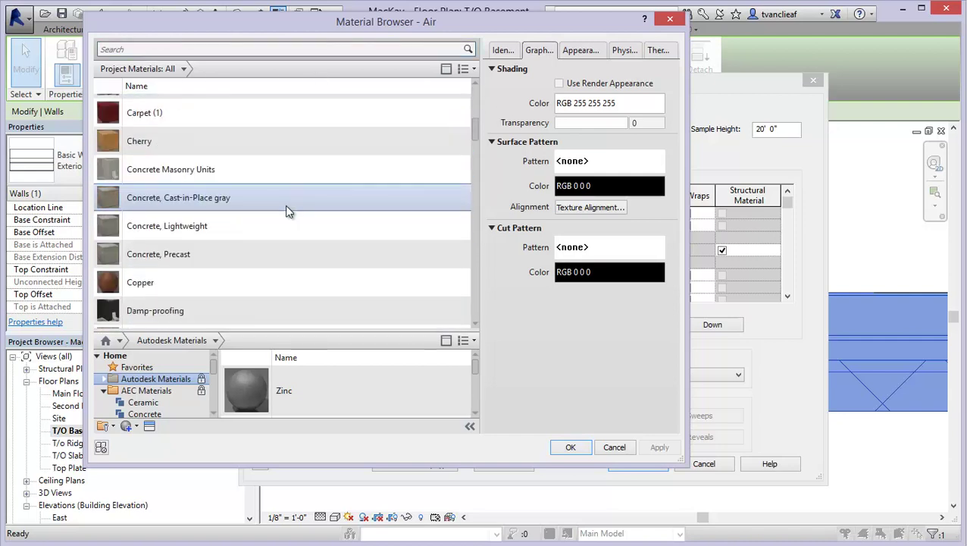
pyautogui.scroll(-5, 285, 205)
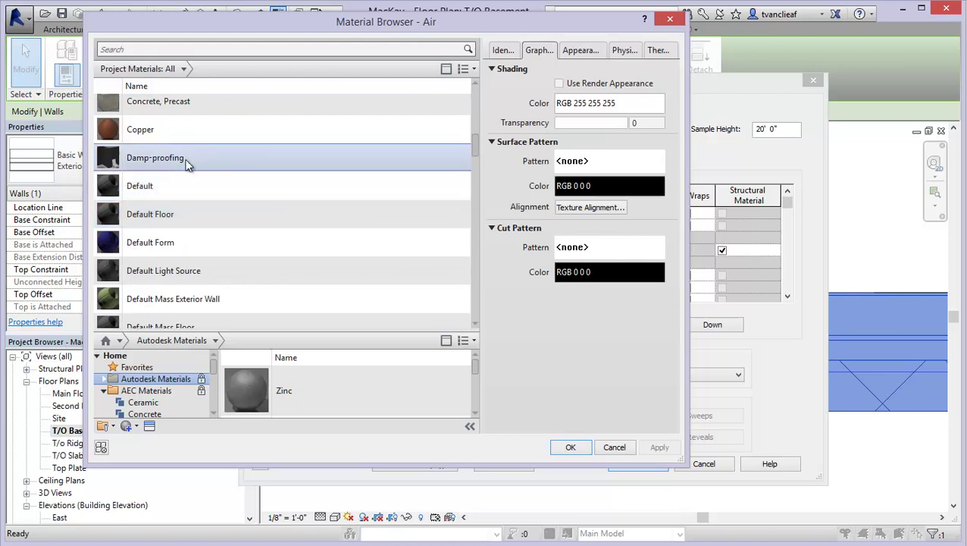
pyautogui.click(161, 157)
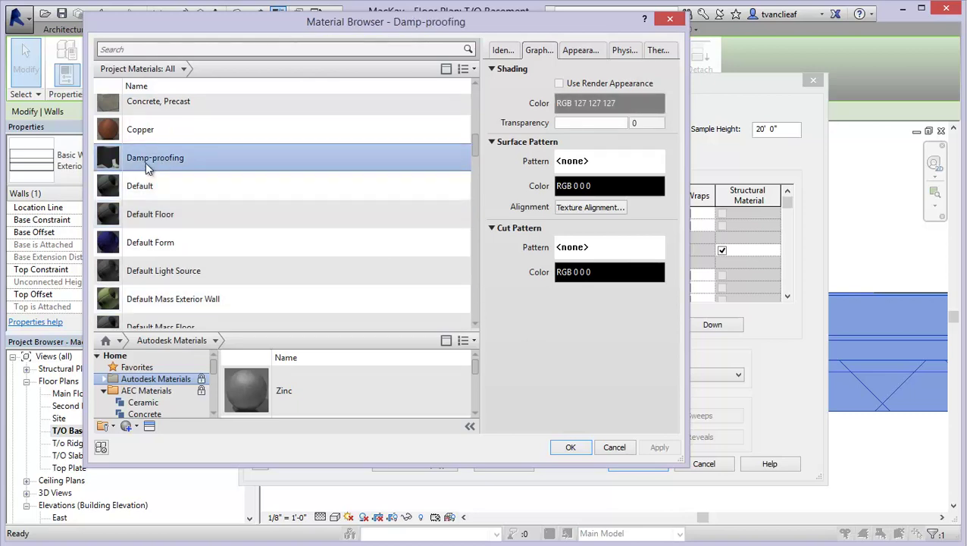
pyautogui.click(570, 447)
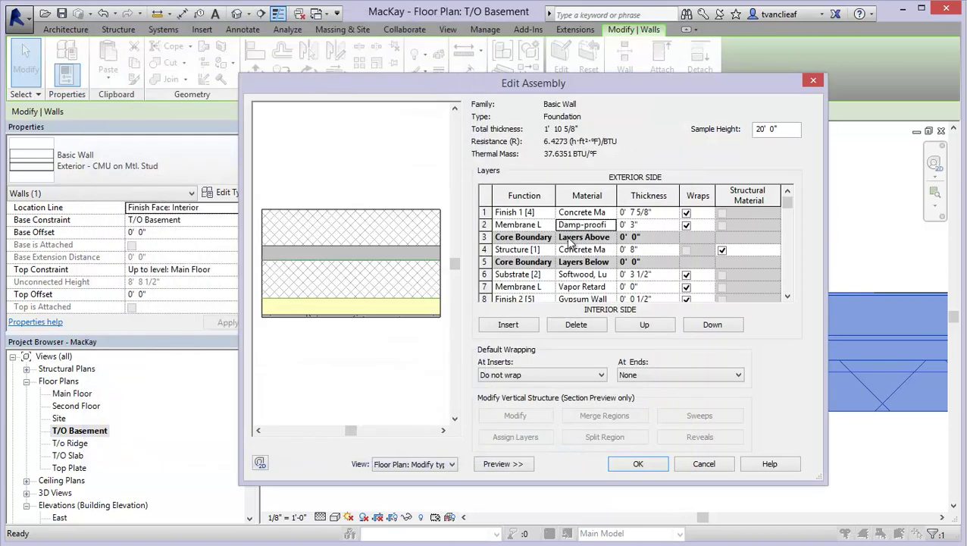
# Set the damp-proofing membrane's thickness to 1/2" and the exterior Finish 1 [4] layer's thickness to 3/8".
pyautogui.click(632, 225)
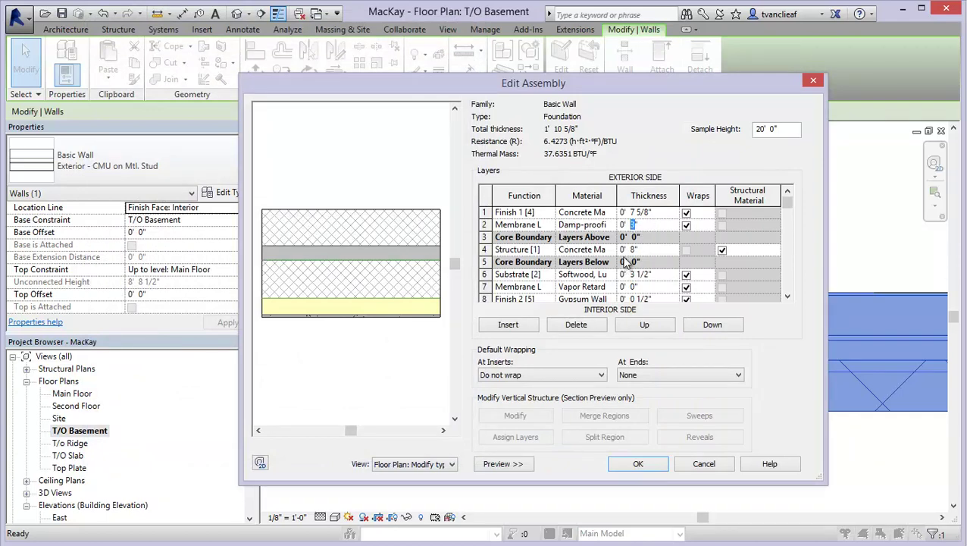
pyautogui.write('.5')
pyautogui.click(647, 212)
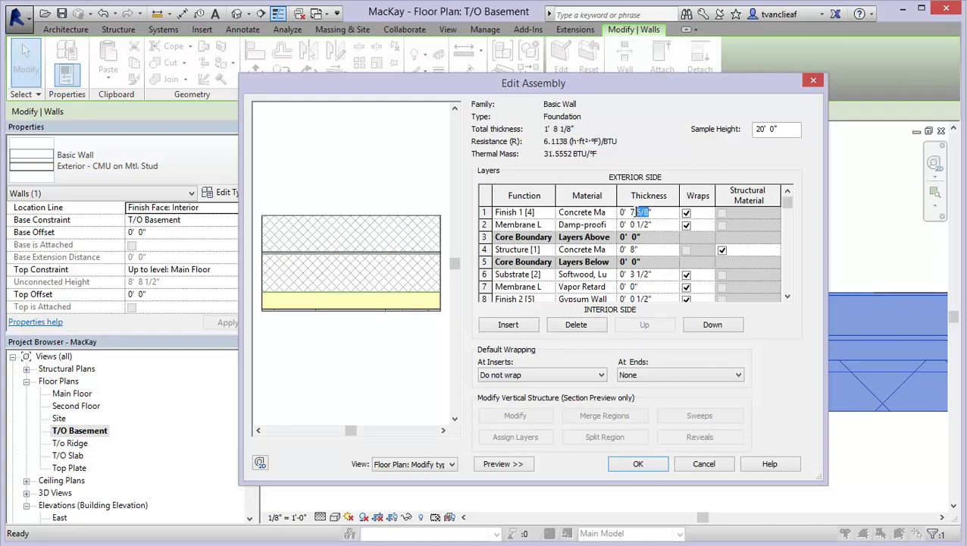
pyautogui.moveTo(635, 213); pyautogui.dragTo(628, 213)
pyautogui.click(483, 212)
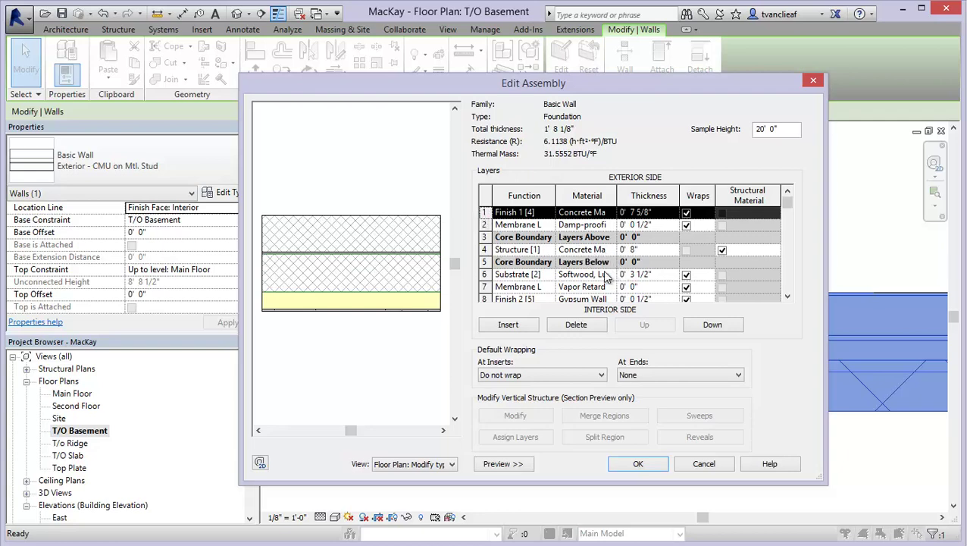
pyautogui.click(651, 212)
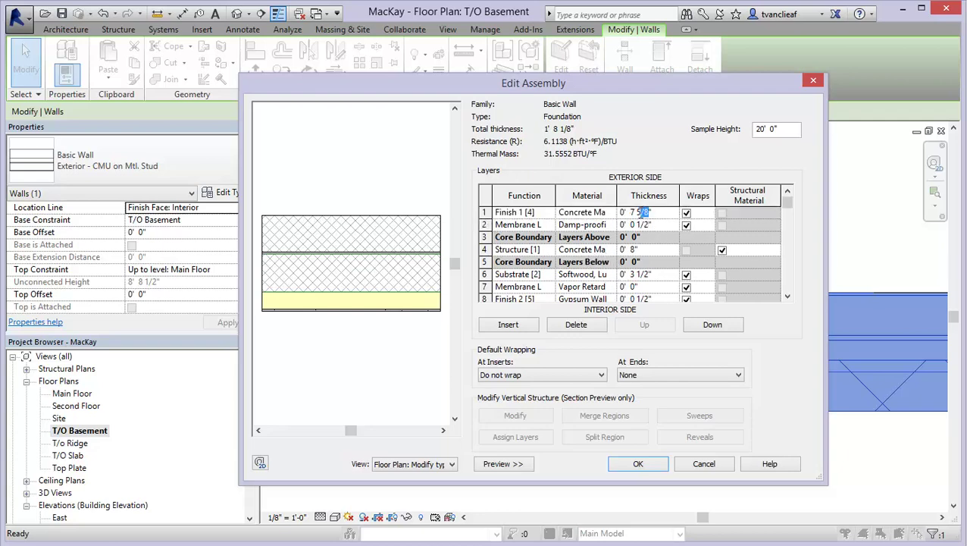
pyautogui.doubleClick(641, 212)
pyautogui.click(641, 213)
# Search the project materials for the exterior Finish 1 [4] layer and assign Concrete, Cast-in-Place gray to it.
pyautogui.click(612, 215)
pyautogui.click(611, 213)
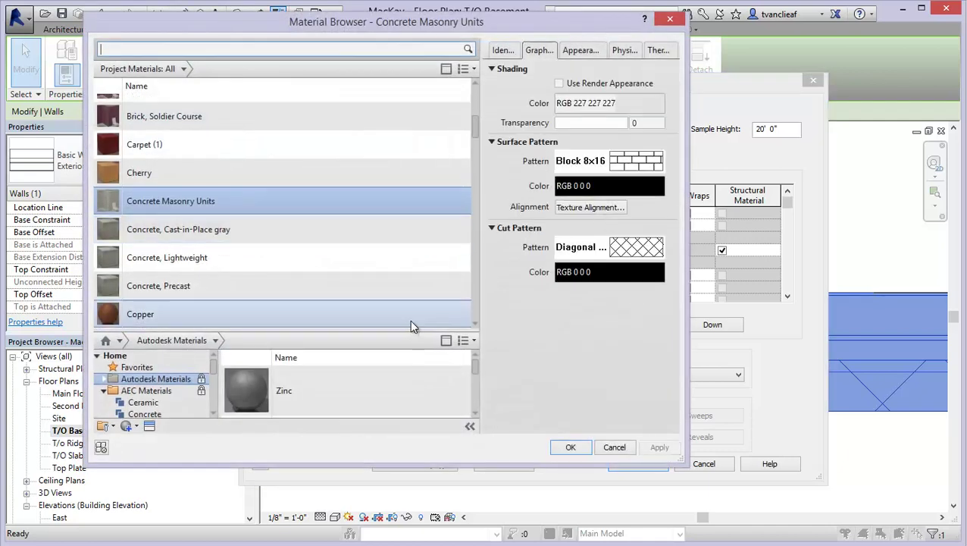
pyautogui.scroll(5, 239, 271)
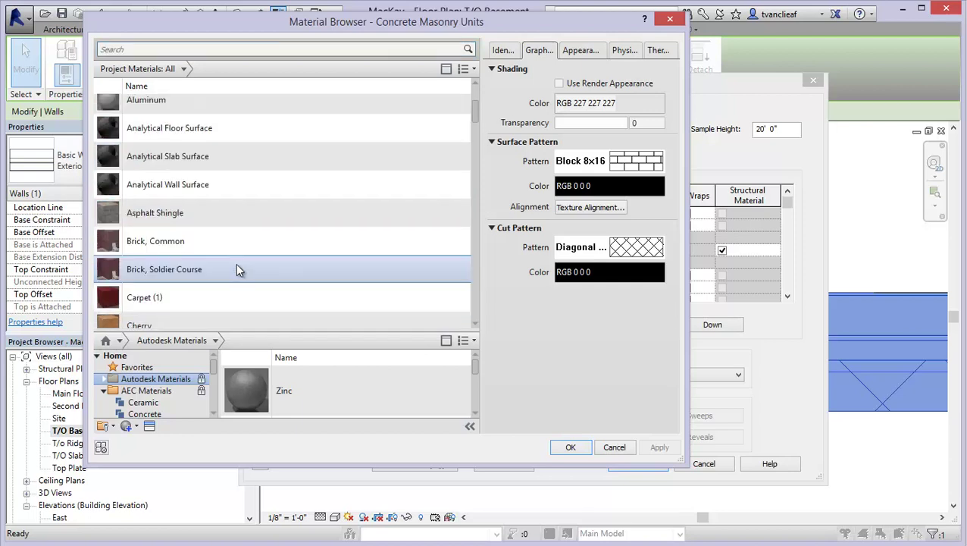
pyautogui.click(118, 49)
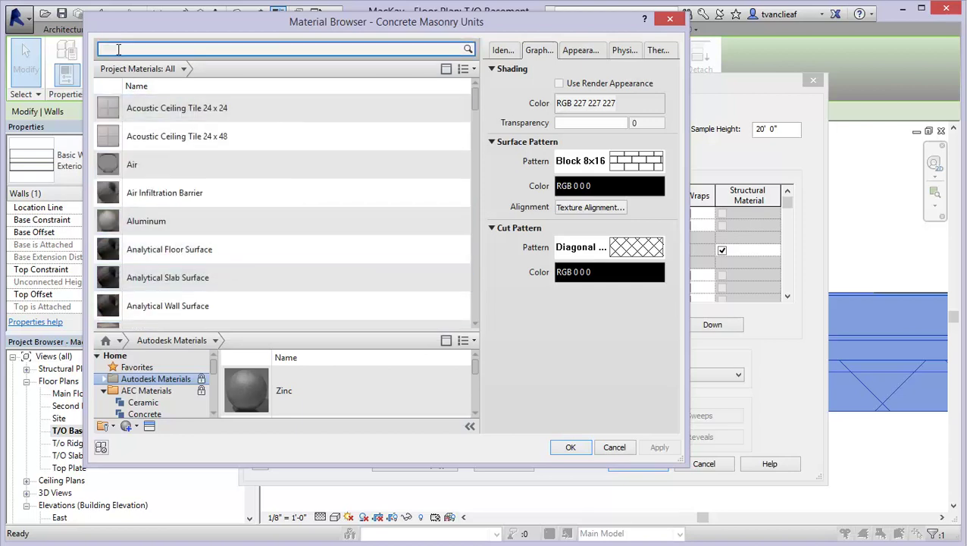
pyautogui.write('par')
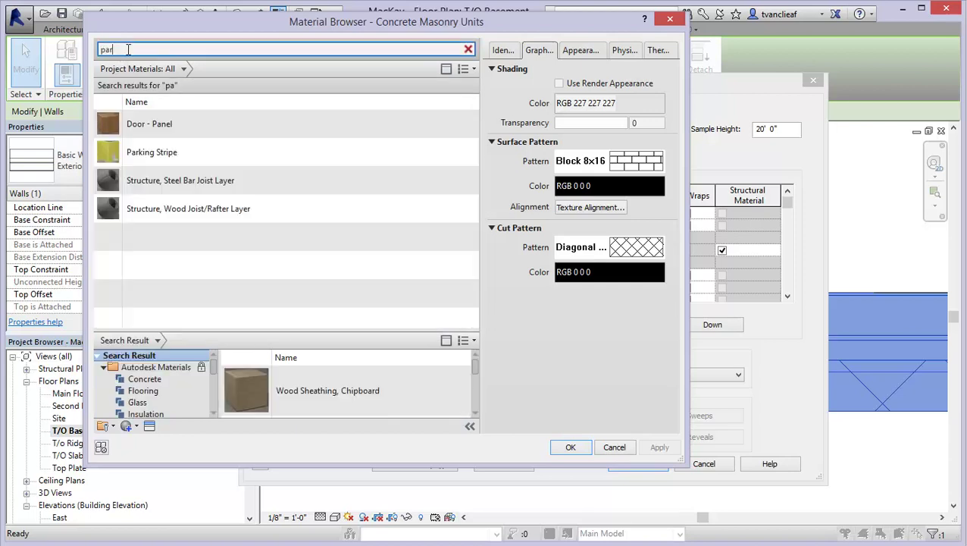
pyautogui.press('BackSpace')
pyautogui.press('BackSpace')
pyautogui.press('BackSpace')
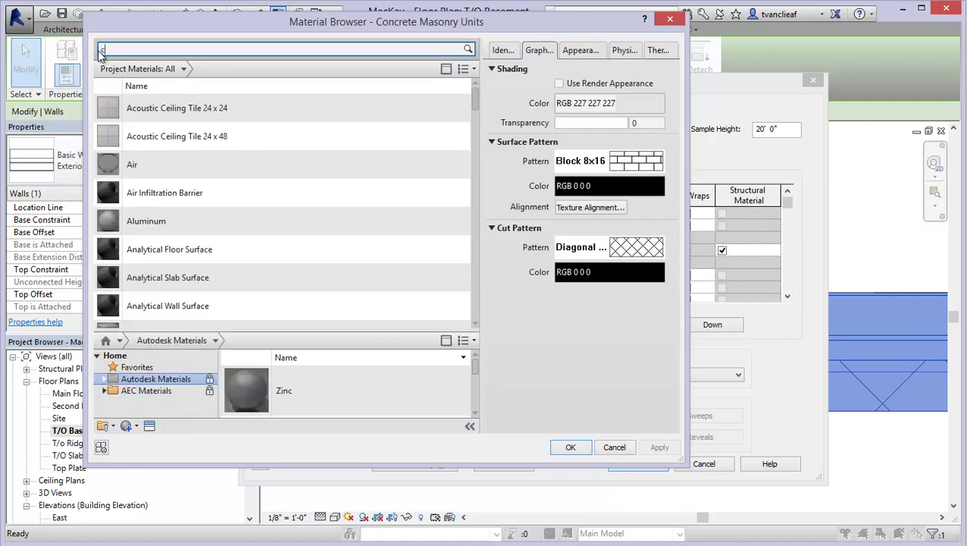
pyautogui.write('ce')
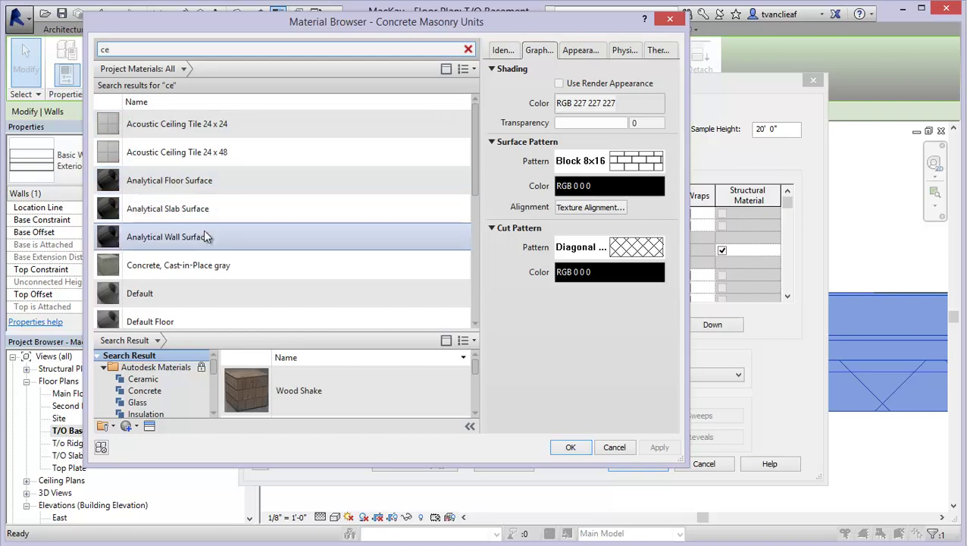
pyautogui.click(186, 266)
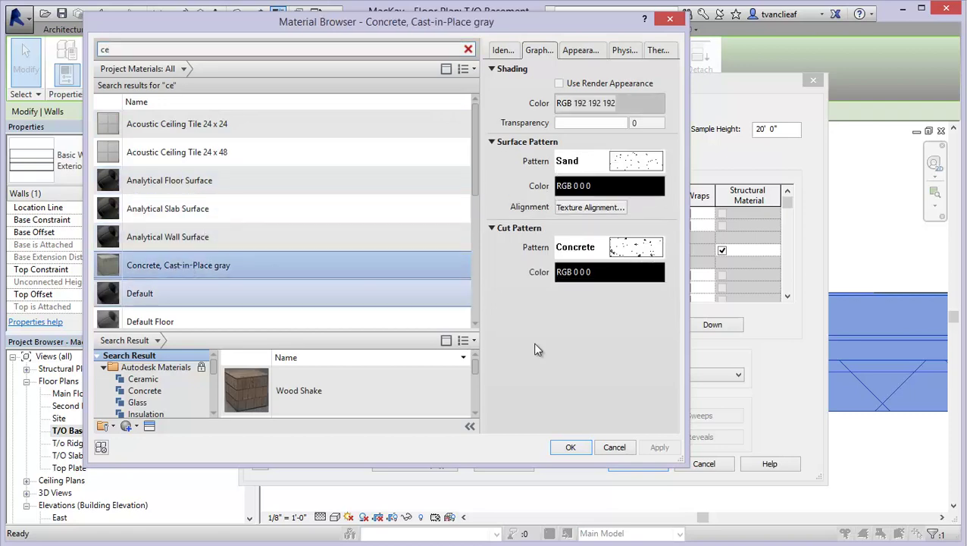
pyautogui.click(570, 447)
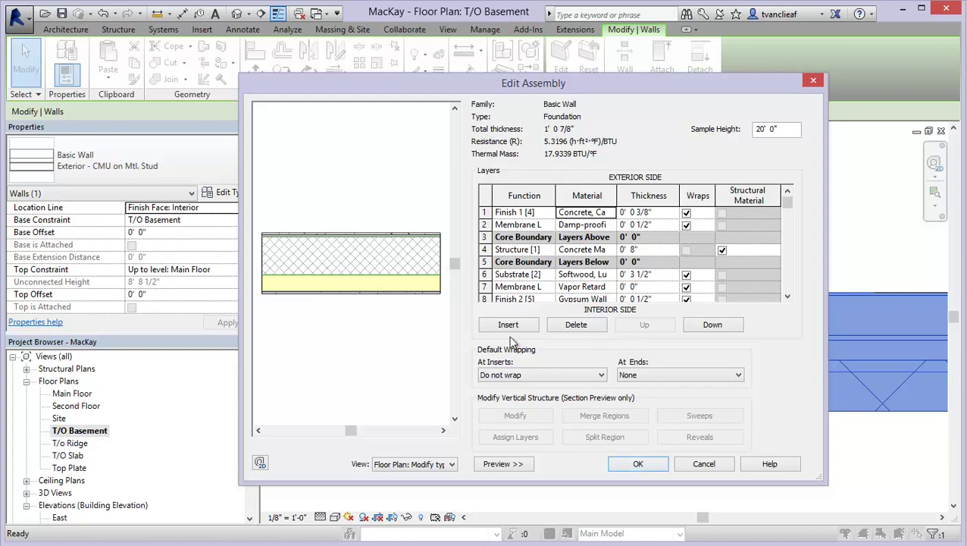
# Set the damp-proofing membrane's thickness to 0", then accept the layer structure and the Foundation type properties and deselect the wall.
pyautogui.click(640, 465)
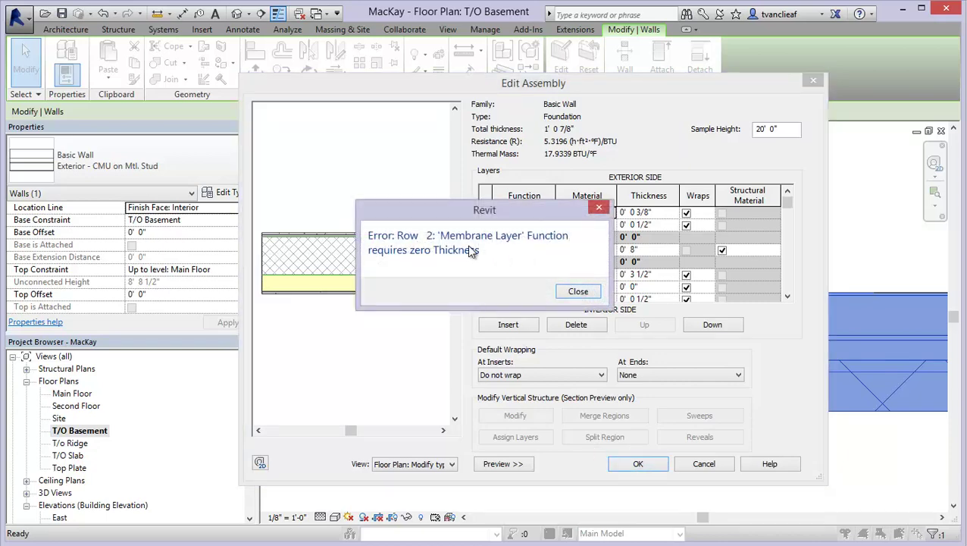
pyautogui.click(578, 293)
pyautogui.click(648, 225)
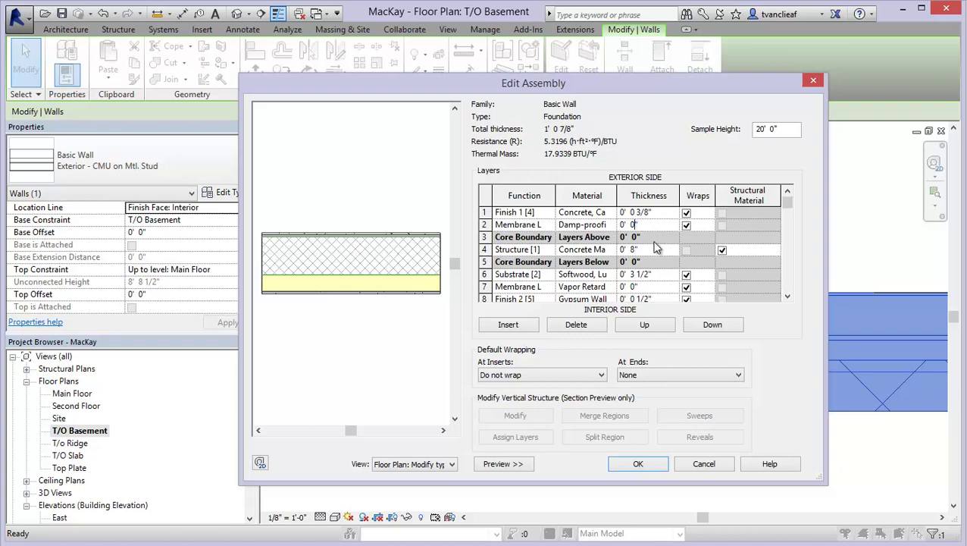
pyautogui.click(638, 463)
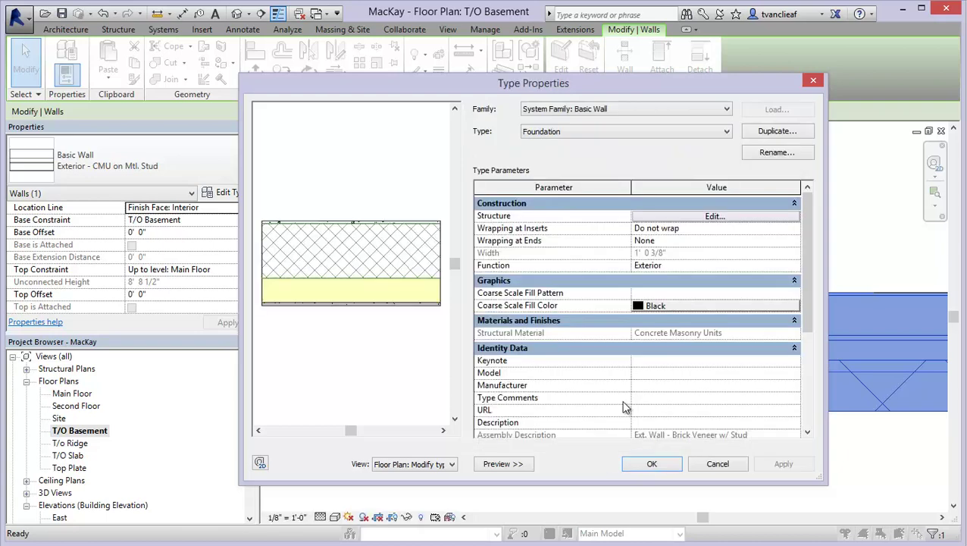
pyautogui.click(649, 463)
pyautogui.click(308, 471)
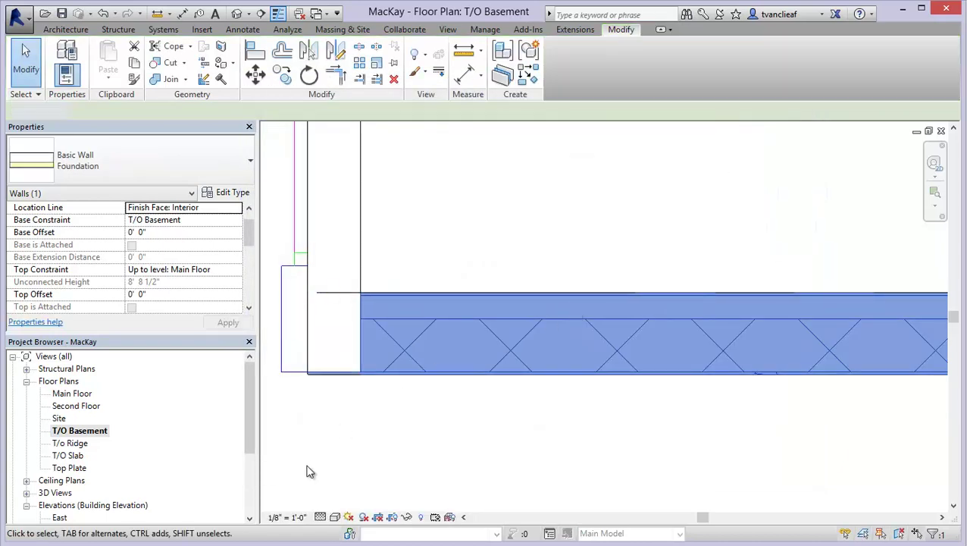
# Change the three remaining Generic - 8" exterior basement walls to the Basic Wall type Foundation together, then deselect them.
pyautogui.scroll(5, 310, 375)
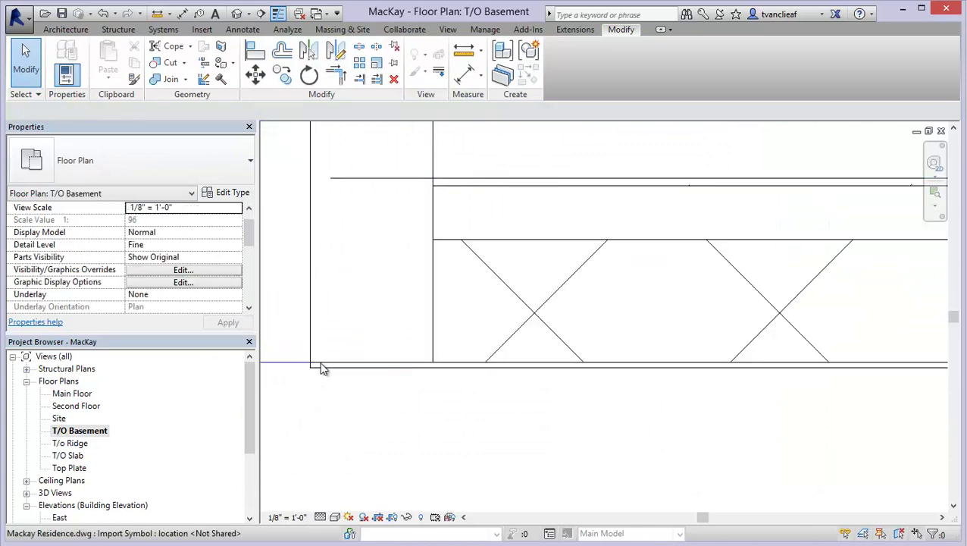
pyautogui.scroll(-2, 334, 362)
pyautogui.moveTo(341, 384); pyautogui.dragTo(419, 369, button='middle')
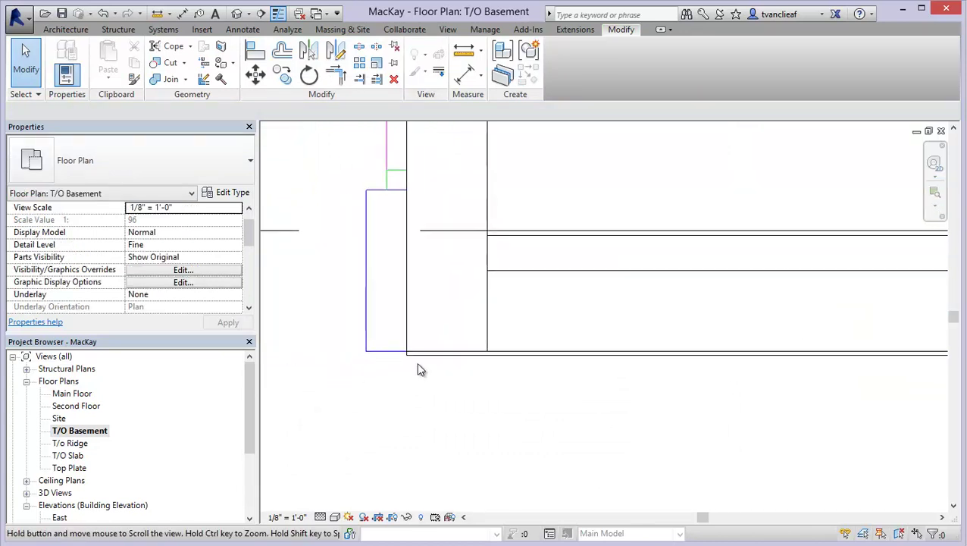
pyautogui.scroll(-2, 485, 343)
pyautogui.scroll(-4, 566, 309)
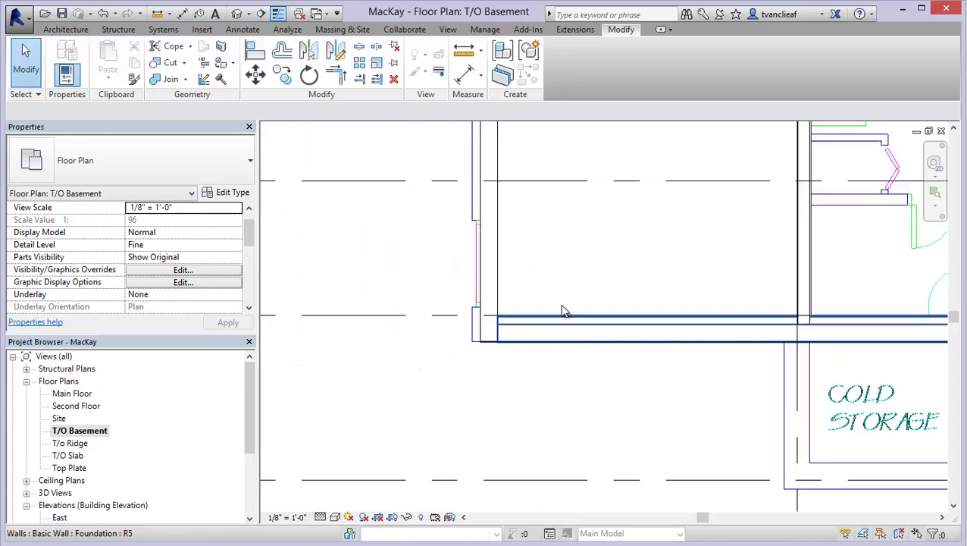
pyautogui.moveTo(566, 309); pyautogui.dragTo(443, 473, button='middle')
pyautogui.scroll(-3, 457, 353)
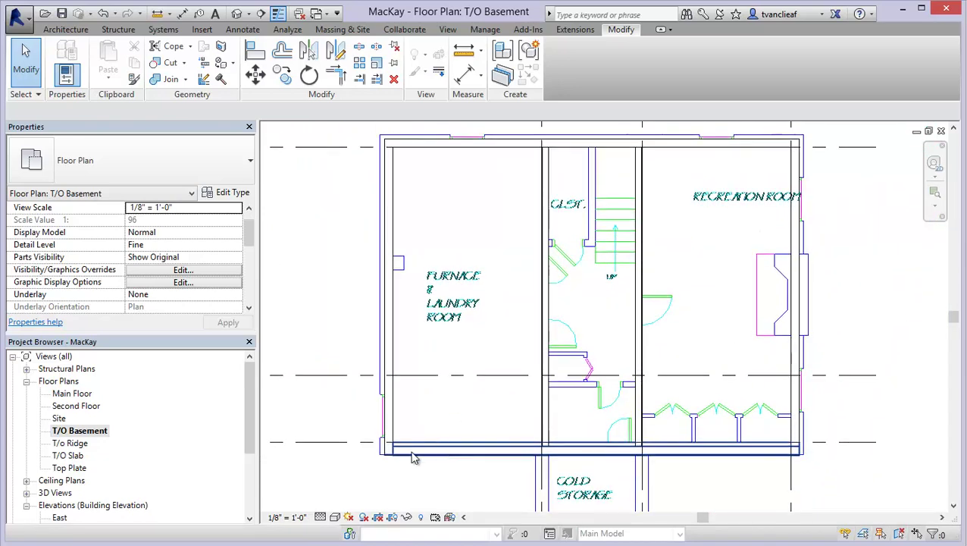
pyautogui.click(386, 342)
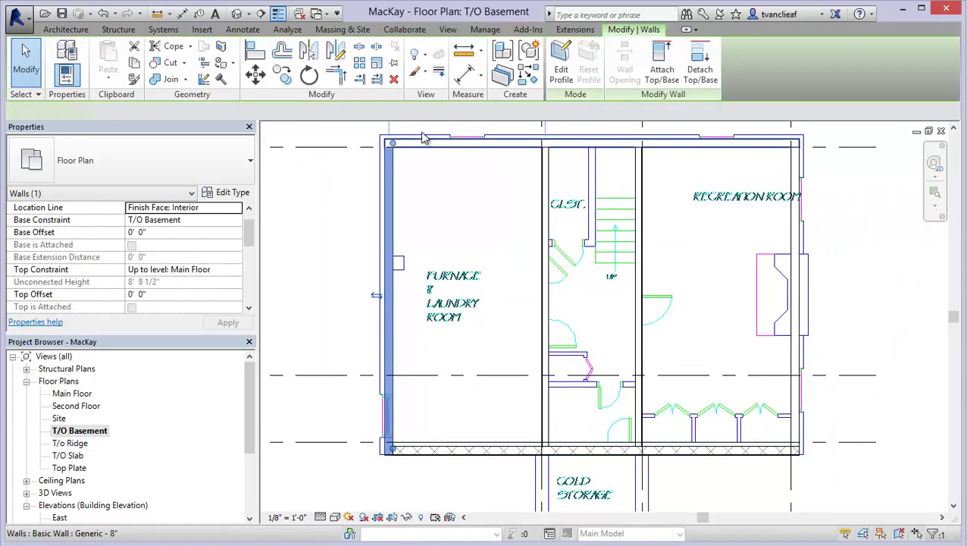
pyautogui.keyDown('ctrl'); pyautogui.click(805, 175); pyautogui.keyUp('ctrl')
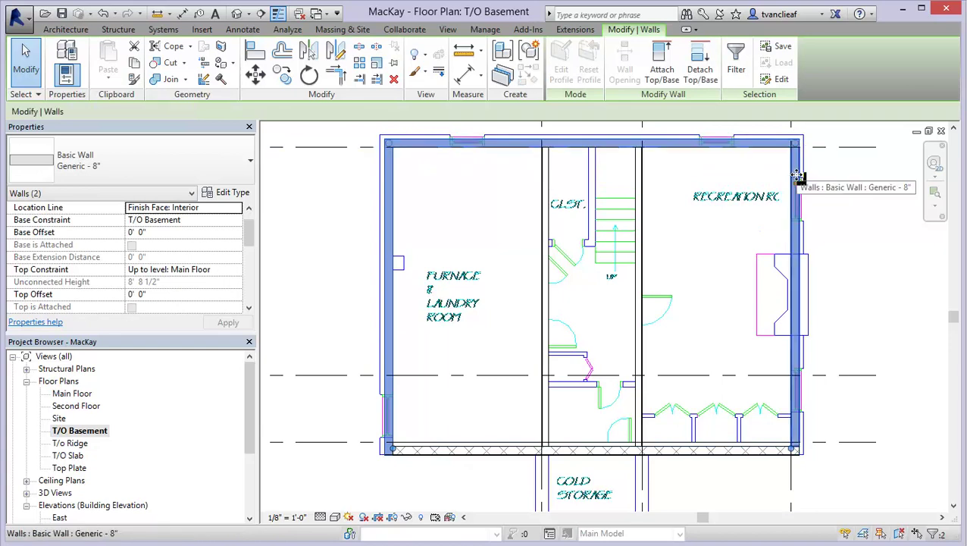
pyautogui.keyDown('ctrl'); pyautogui.click(799, 185); pyautogui.keyUp('ctrl')
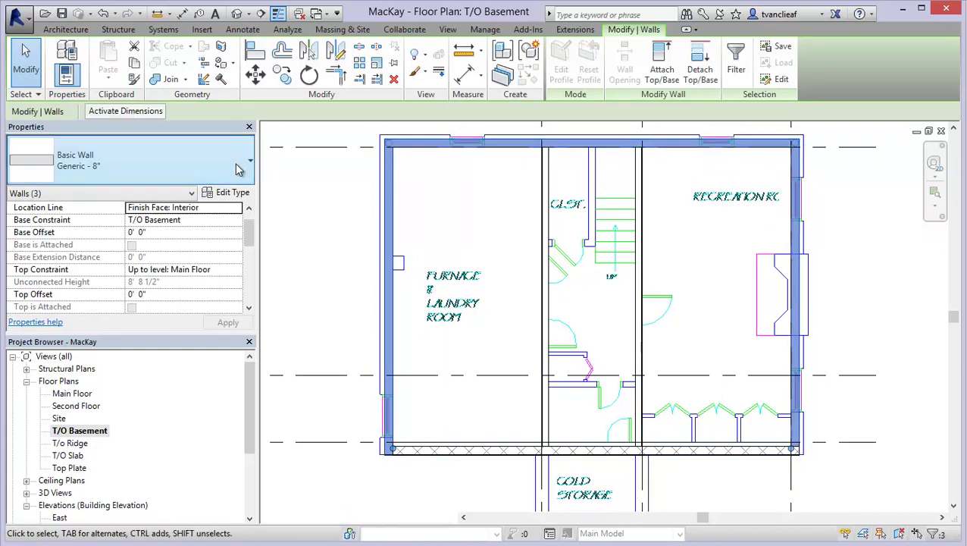
pyautogui.click(241, 160)
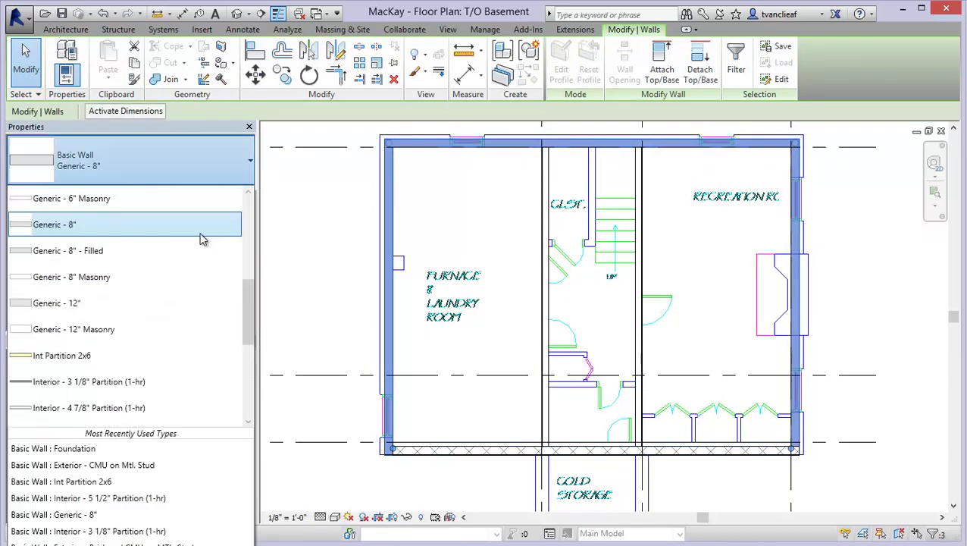
pyautogui.scroll(2, 198, 237)
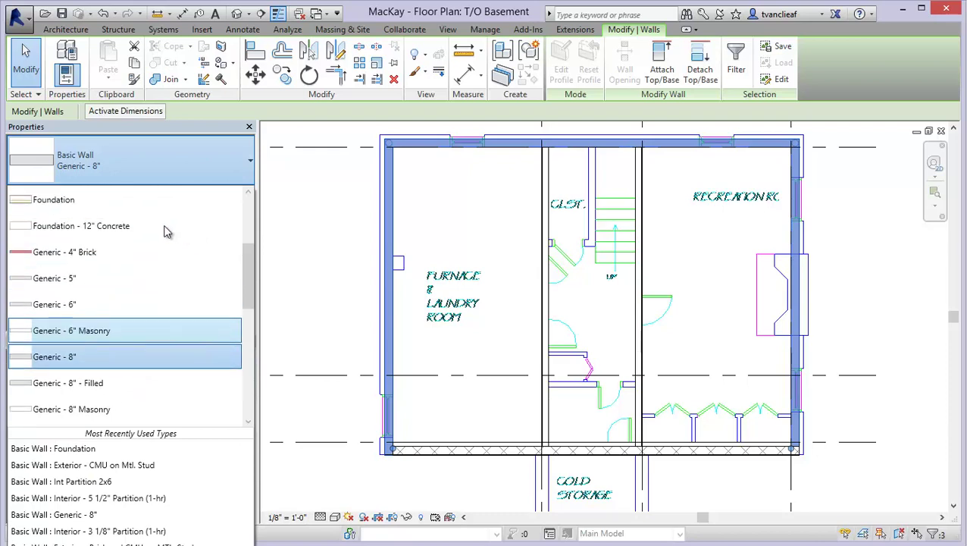
pyautogui.click(59, 204)
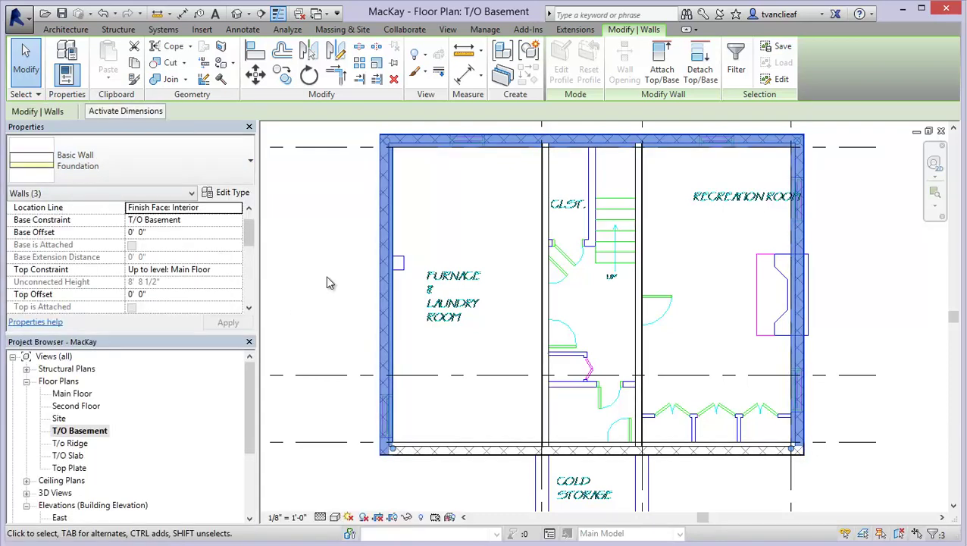
pyautogui.click(410, 350)
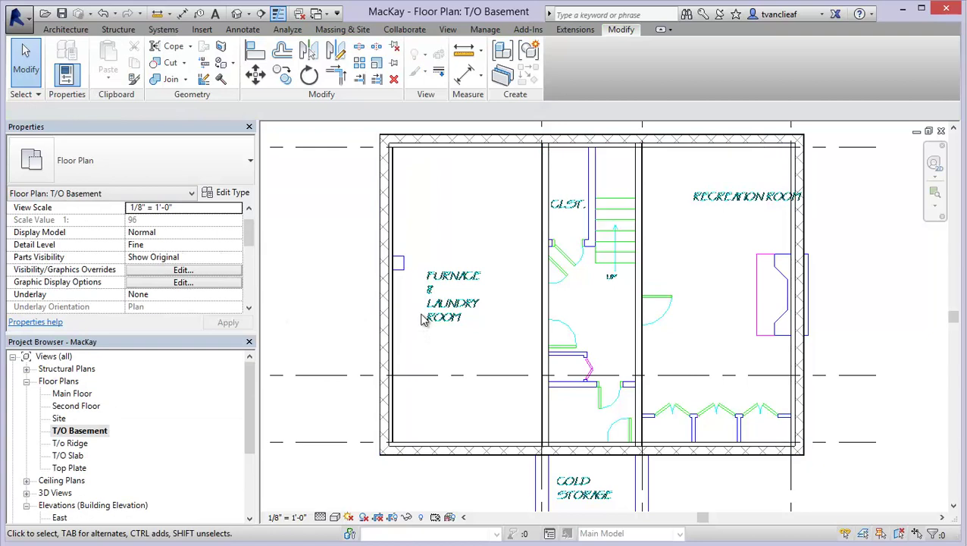